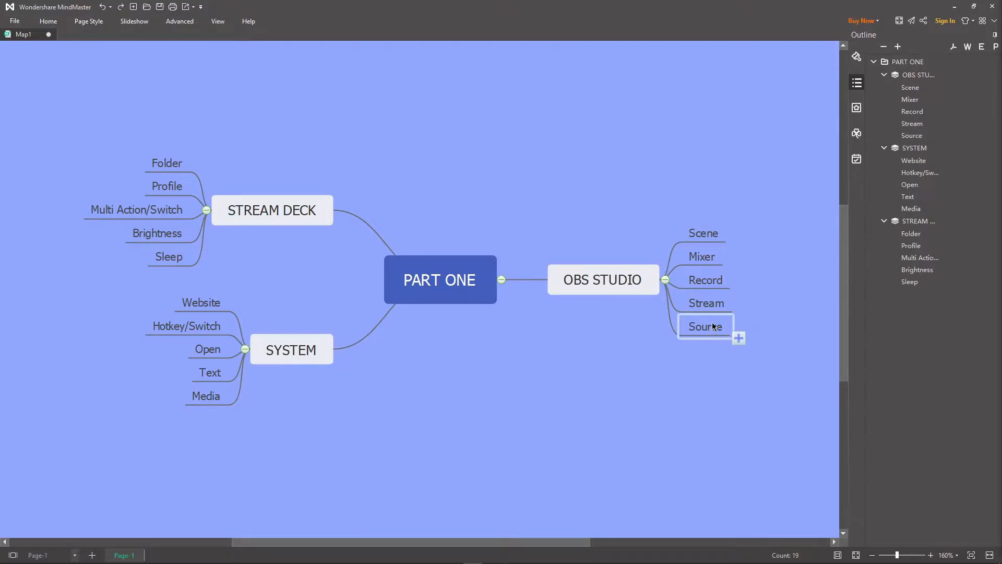
Step: Switch to Stream Deck, expand the Stream Deck actions in place of the OBS Studio ones, and open the STREAM DECK folder
left_click(272, 213)
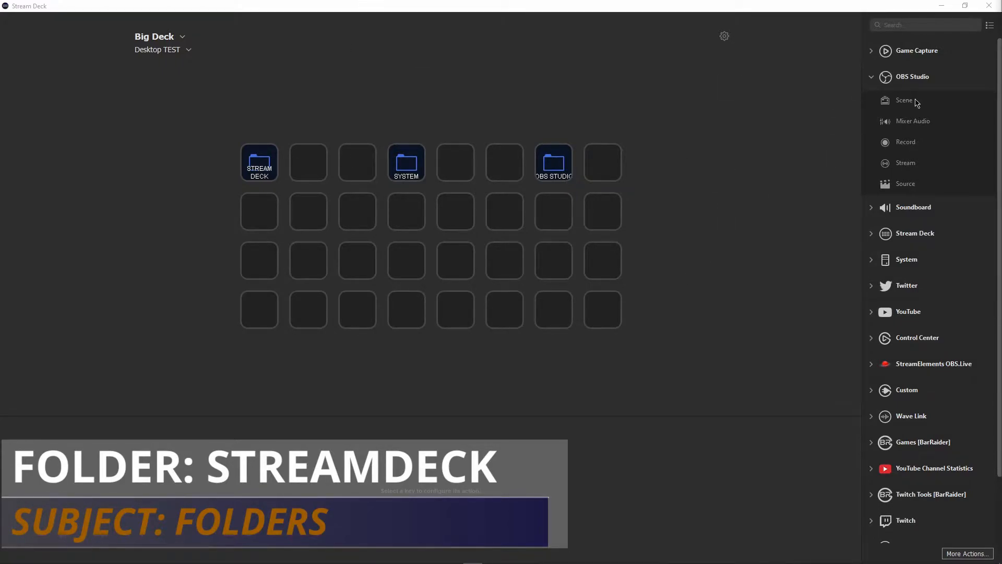
left_click(873, 78)
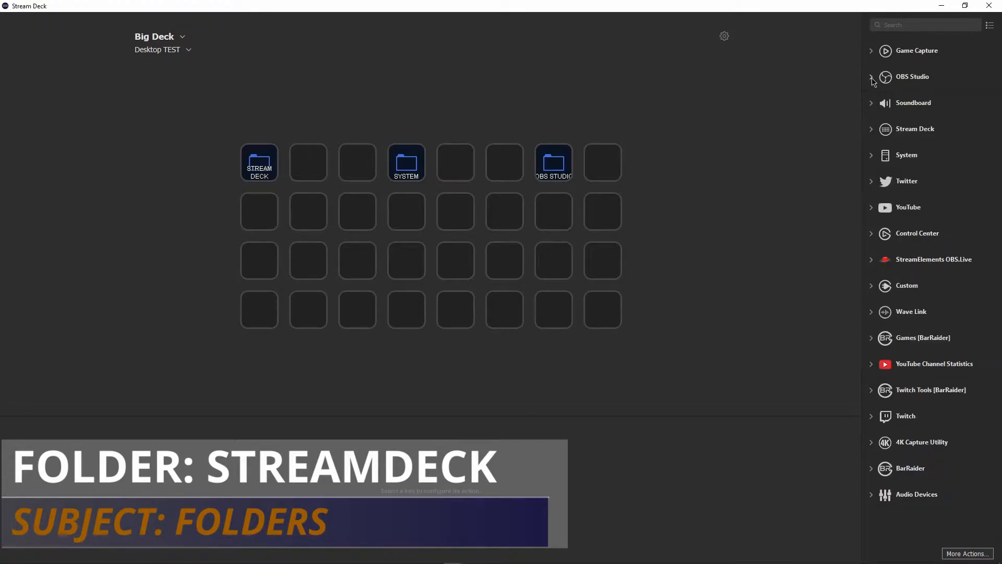
left_click(871, 128)
double_click(268, 169)
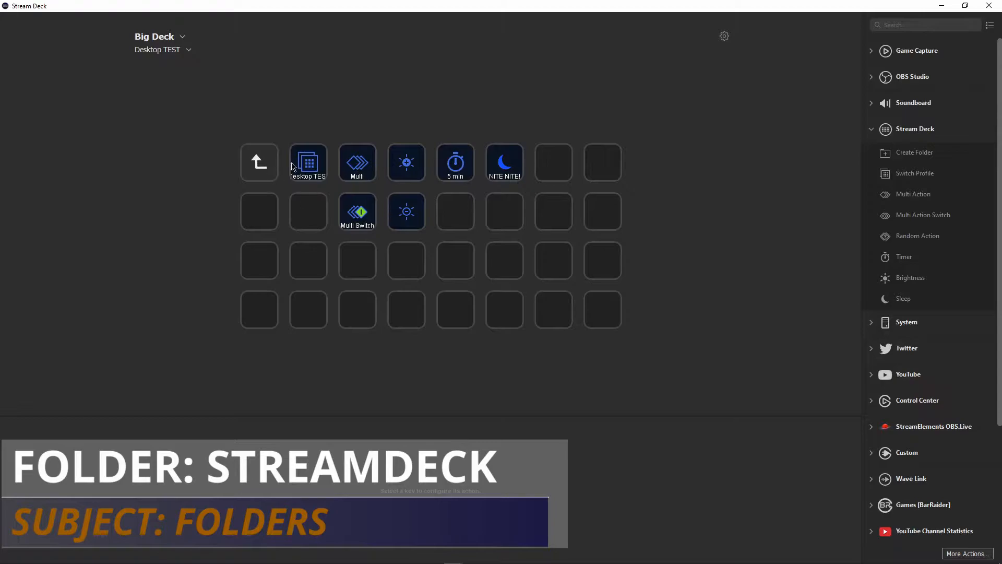
Step: Place a Create Folder action on the first key of the second row in the STREAM DECK folder
left_click(258, 166)
left_click(376, 175)
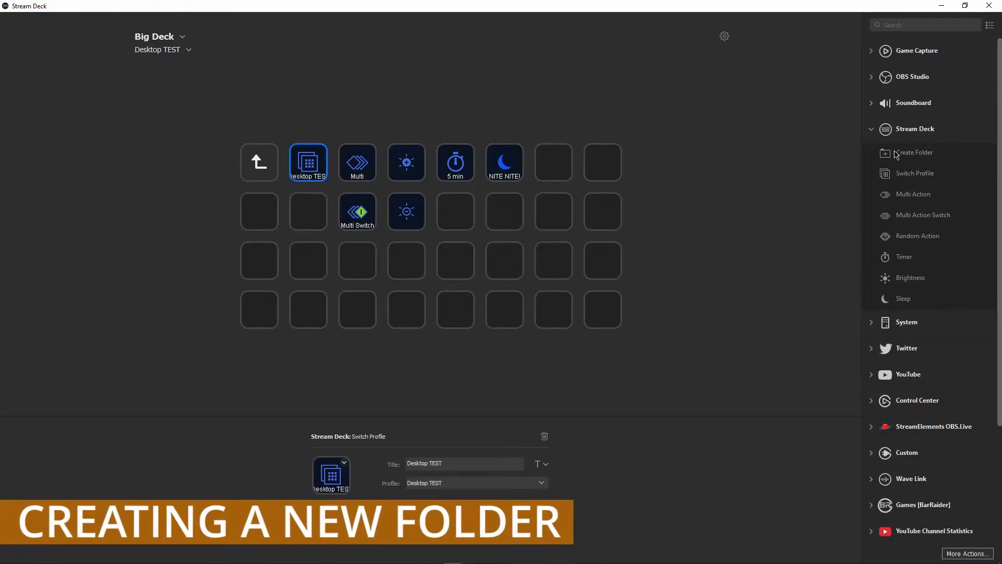
left_click_drag(919, 153, 265, 218)
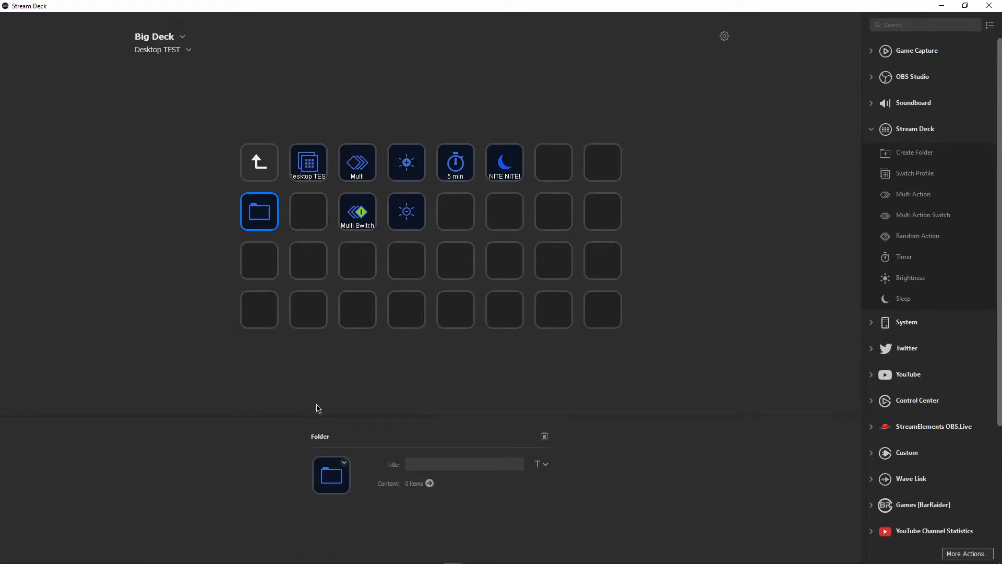
Step: Examine the Switch Profile key and the profile list, and open the Desktop TEST profile's settings in the preferences
left_click(330, 204)
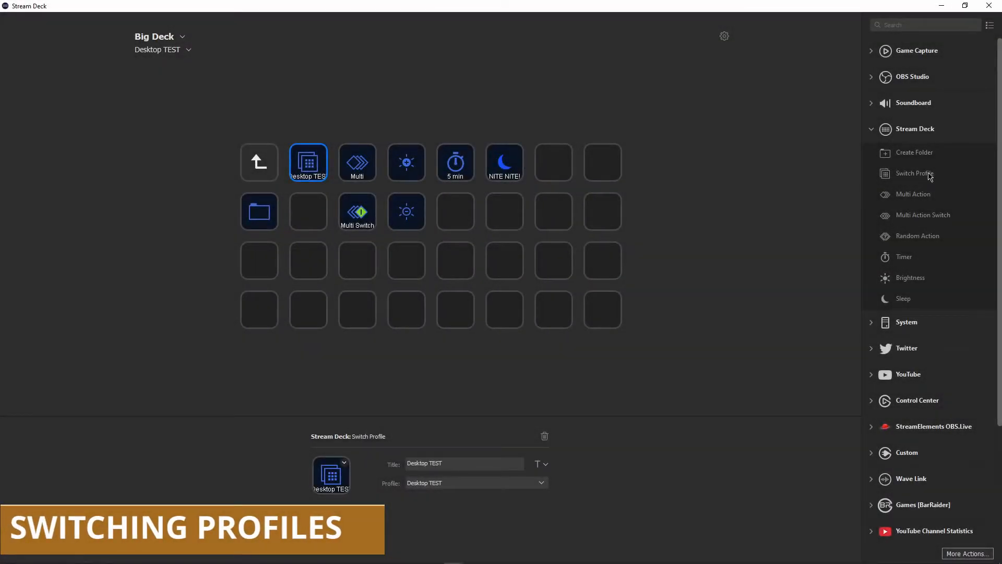
left_click(153, 51)
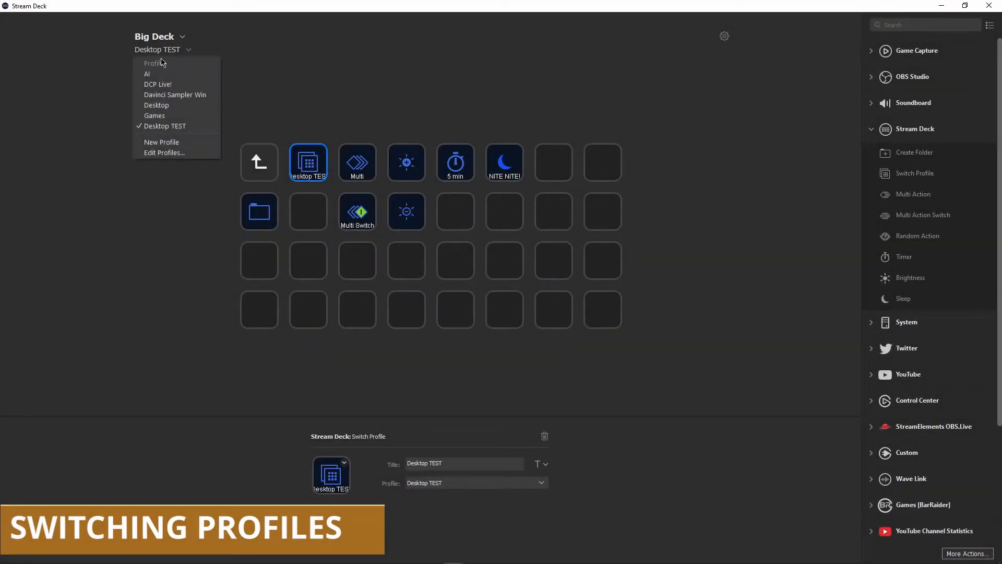
left_click(394, 89)
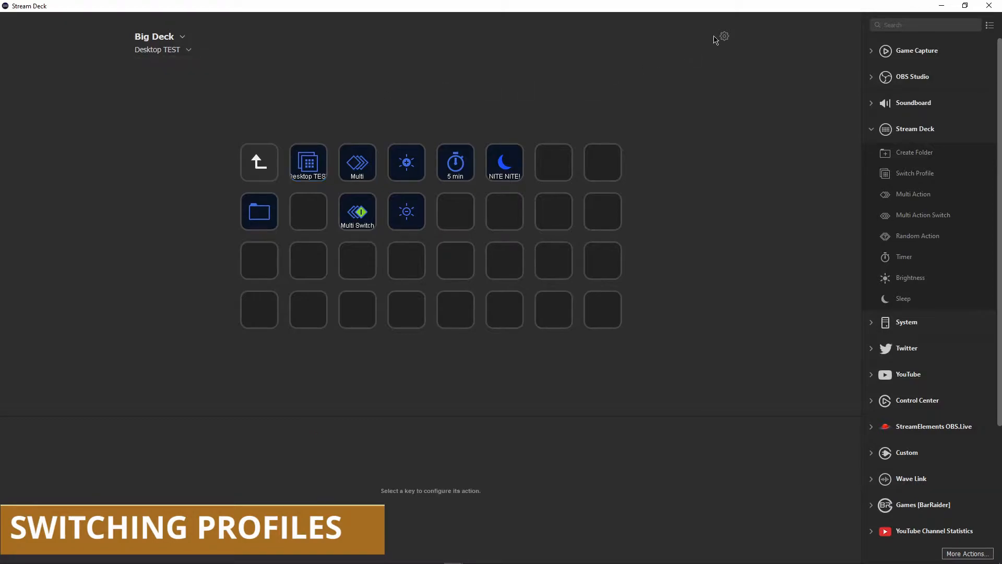
left_click(724, 36)
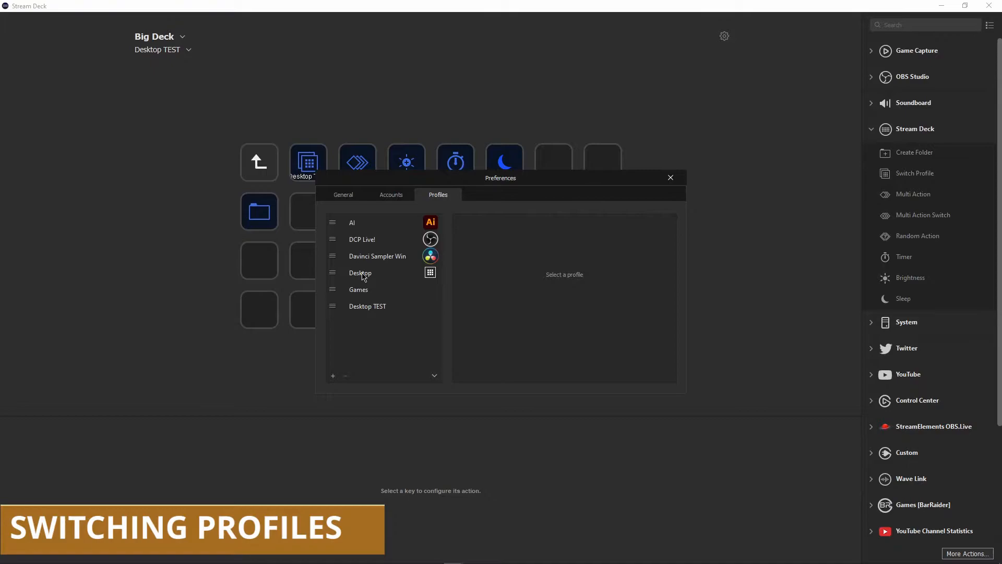
left_click(373, 307)
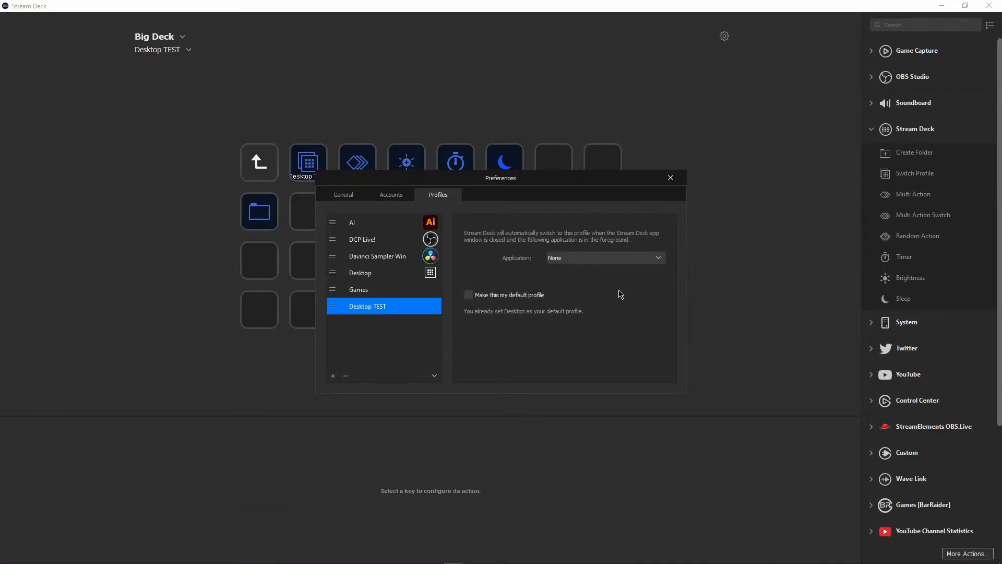
Step: Add a new profile in the preferences, open its name for editing, and look at its application choices
left_click(333, 376)
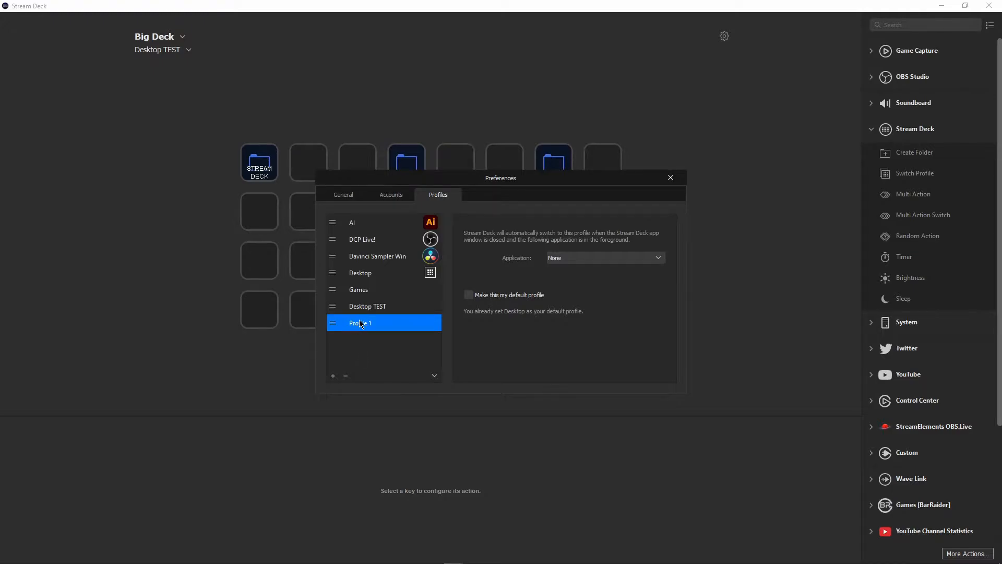
right_click(361, 325)
left_click(384, 341)
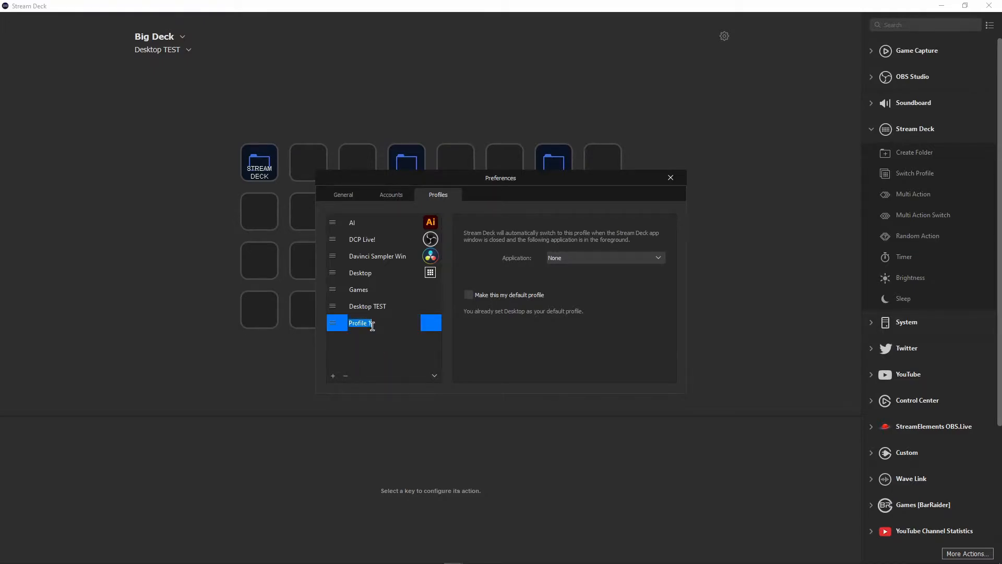
left_click(564, 258)
left_click(597, 248)
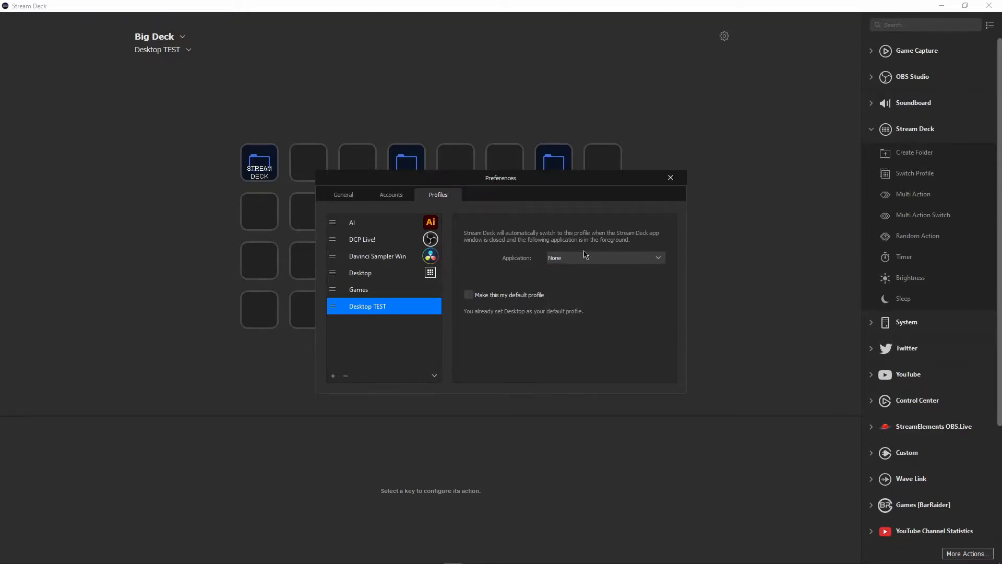
Step: Review the application assigned to the AI, DCP Live!, Davinci Sampler Win and Desktop profiles
left_click(377, 225)
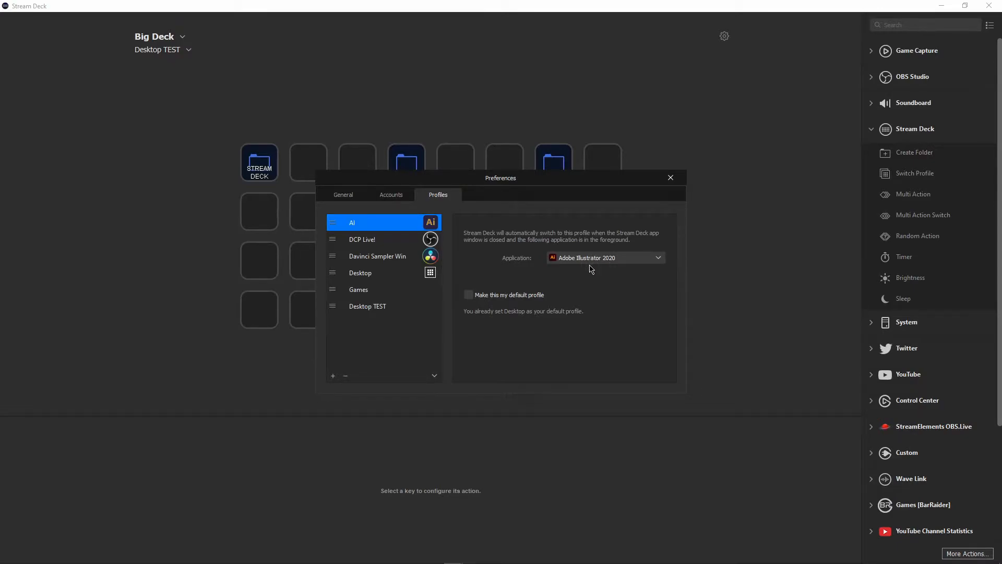
left_click(378, 241)
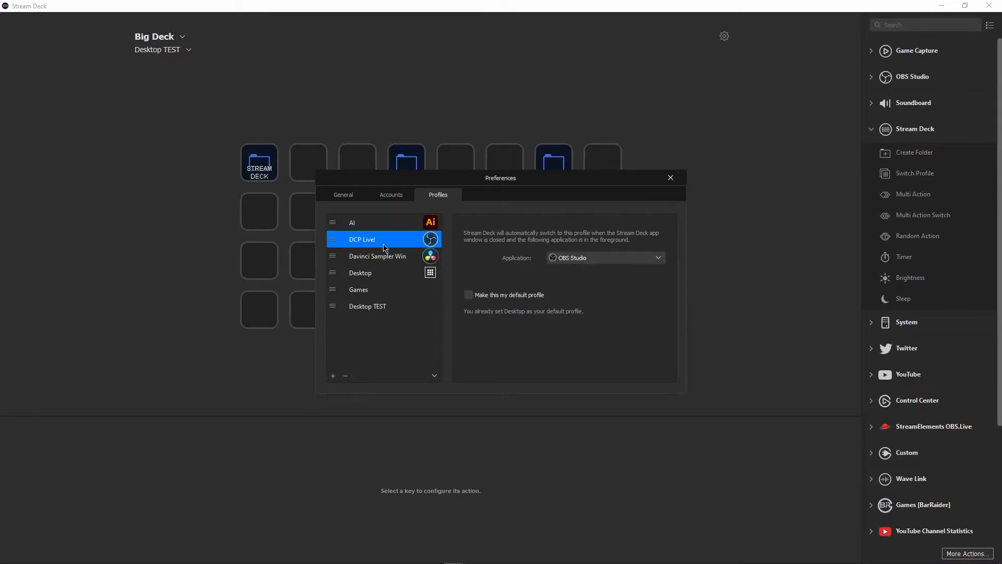
left_click(394, 259)
left_click(378, 275)
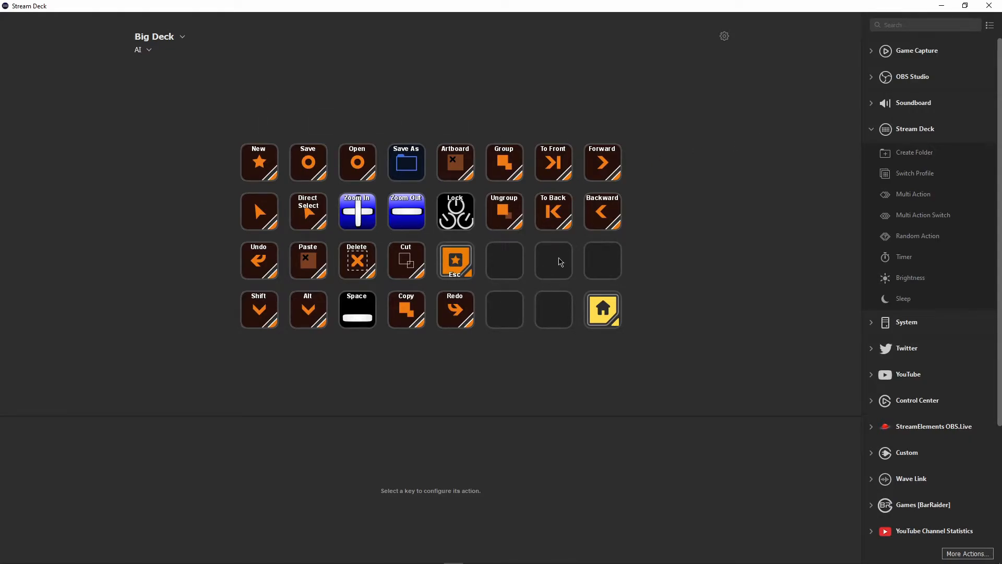
Step: Inspect the profile-switching keys in the AI, Davinci Sampler Win and Desktop profiles, and return to Desktop TEST with the TEST key
left_click(608, 314)
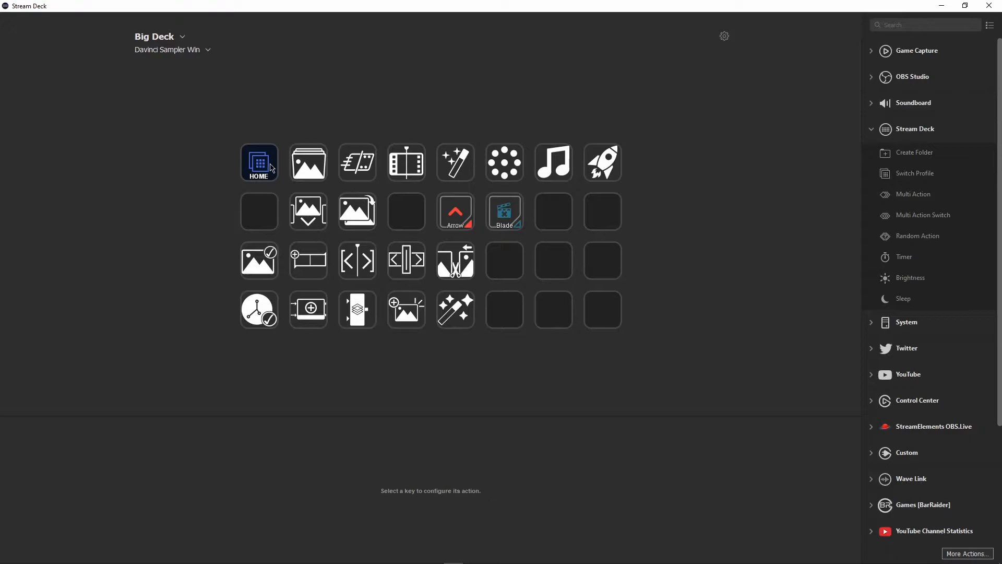
left_click(266, 167)
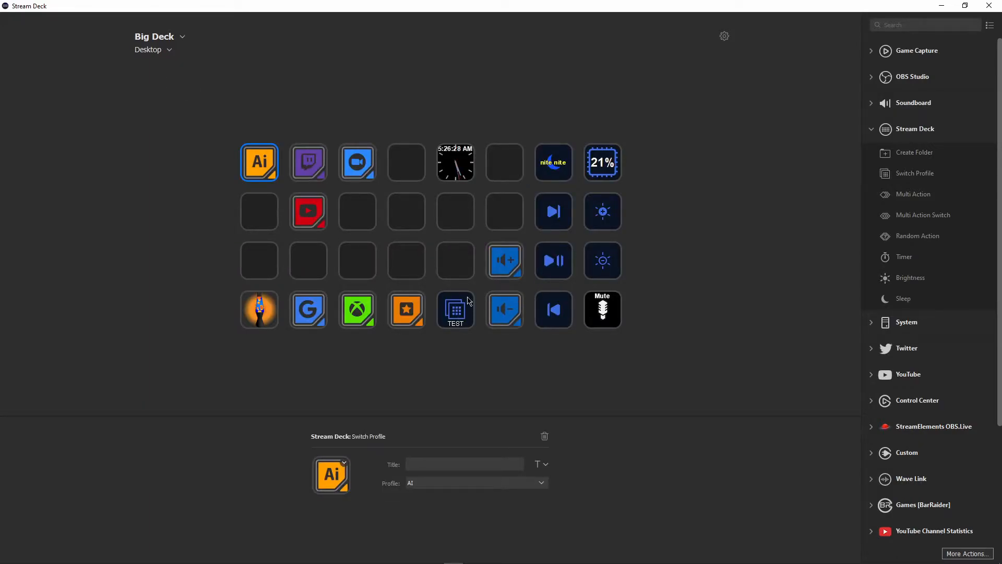
left_click(446, 324)
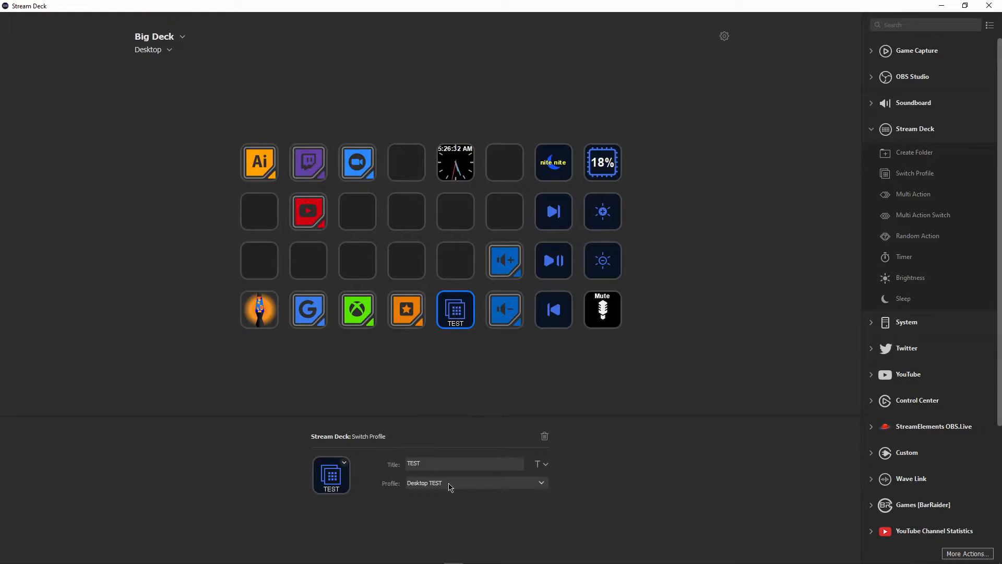
double_click(457, 317)
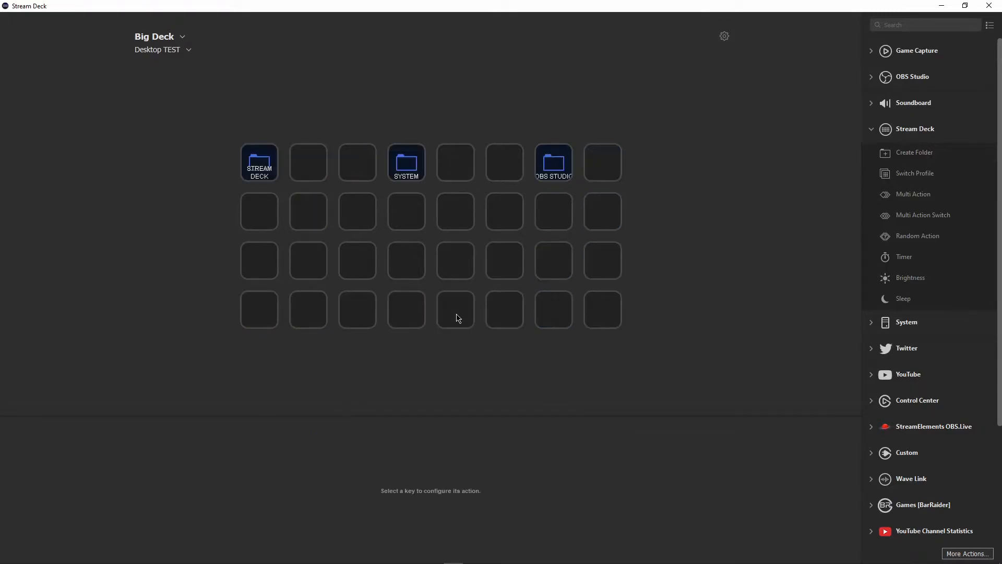
Step: Open the STREAM DECK folder and delete the untitled folder key in its second row
double_click(268, 171)
right_click(257, 212)
left_click(279, 233)
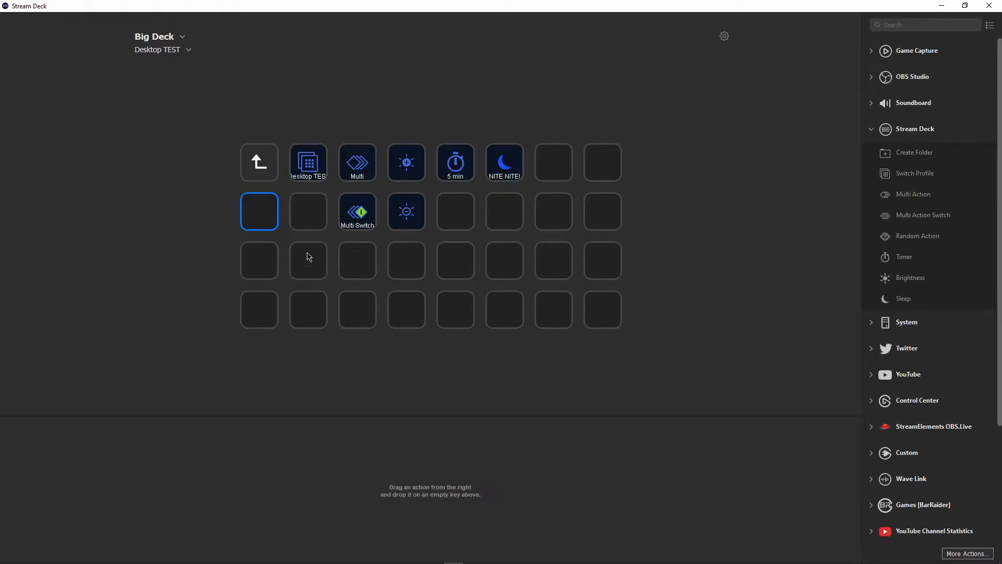
Step: Open the action list of the Multi key for editing
left_click(358, 162)
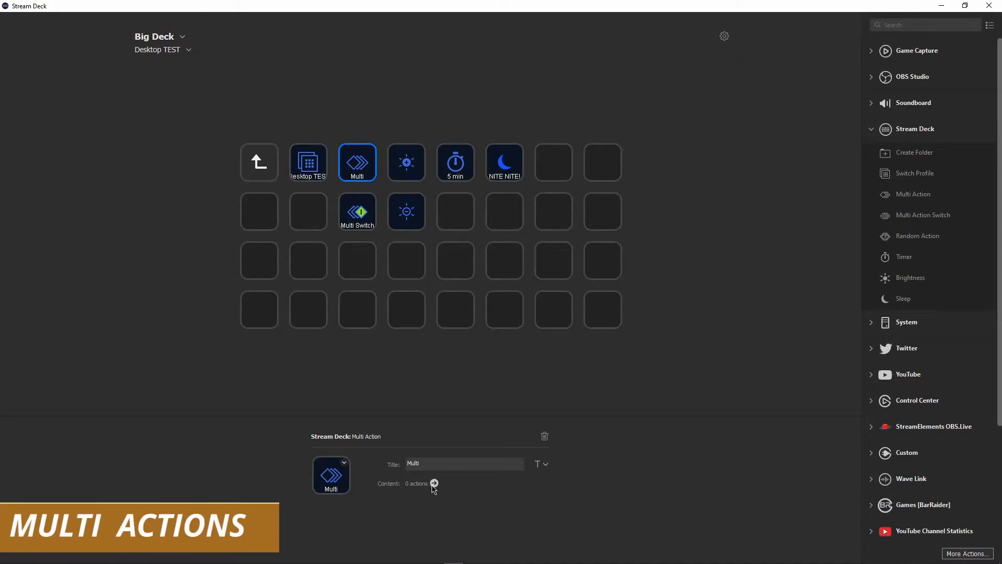
left_click(433, 484)
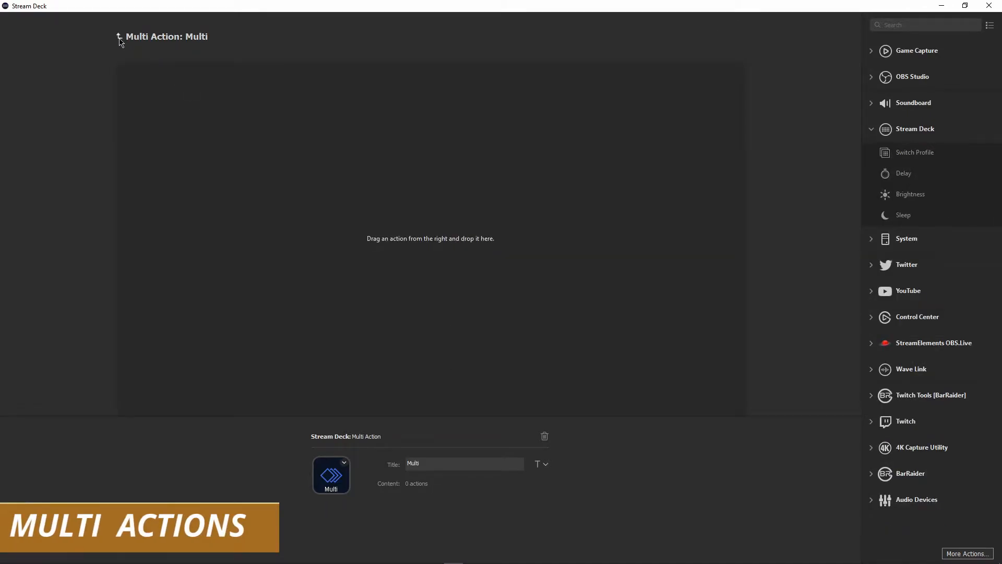
left_click(131, 36)
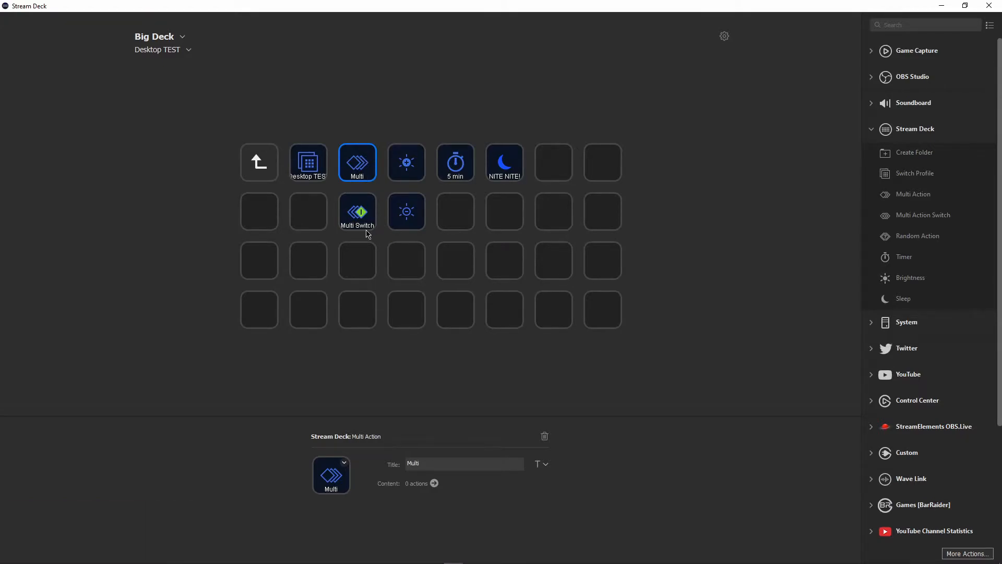
double_click(339, 175)
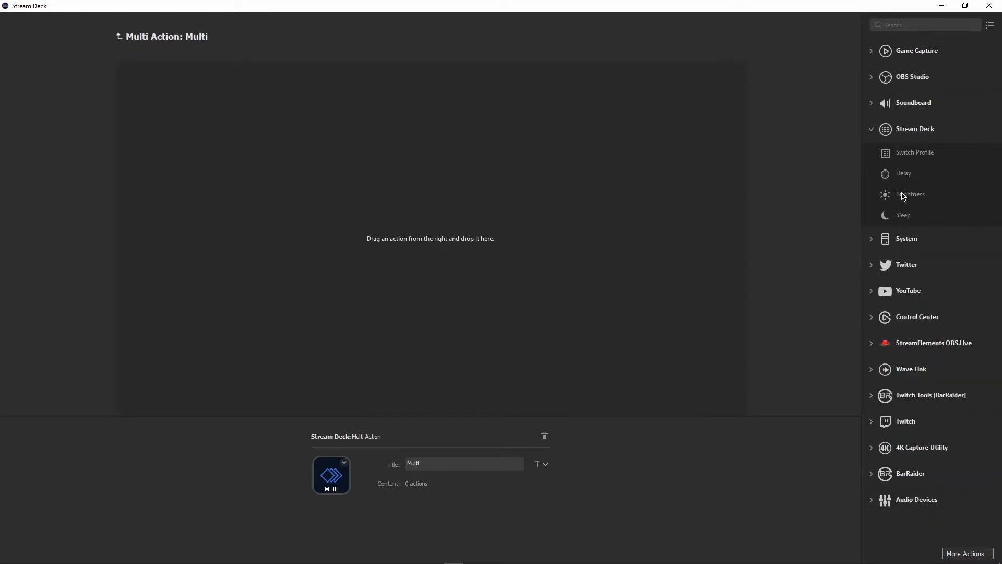
Step: Add two Brightness actions to the Multi multi action, the first set to Brighter and the second to Darker
left_click_drag(905, 195, 299, 127)
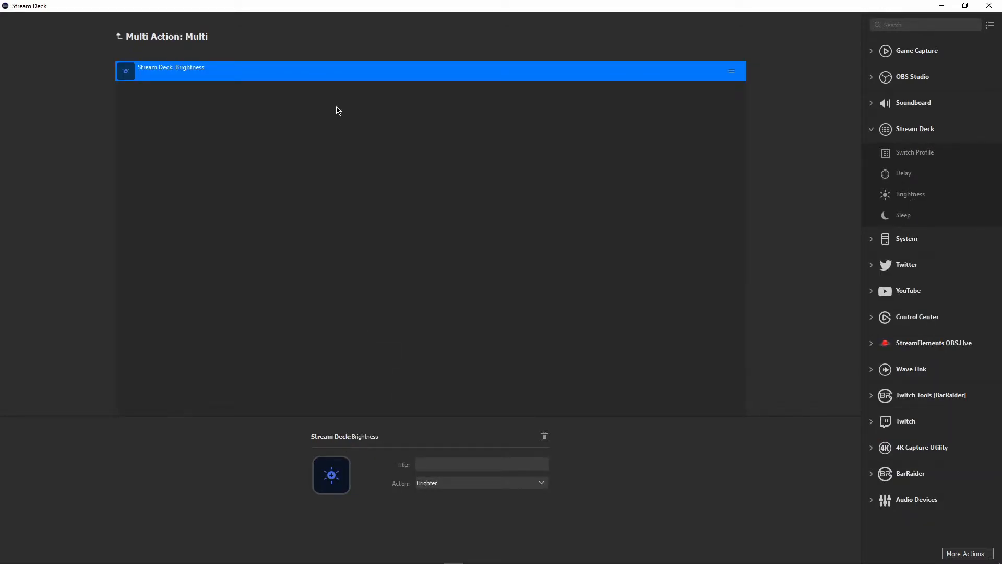
left_click(431, 487)
left_click(431, 486)
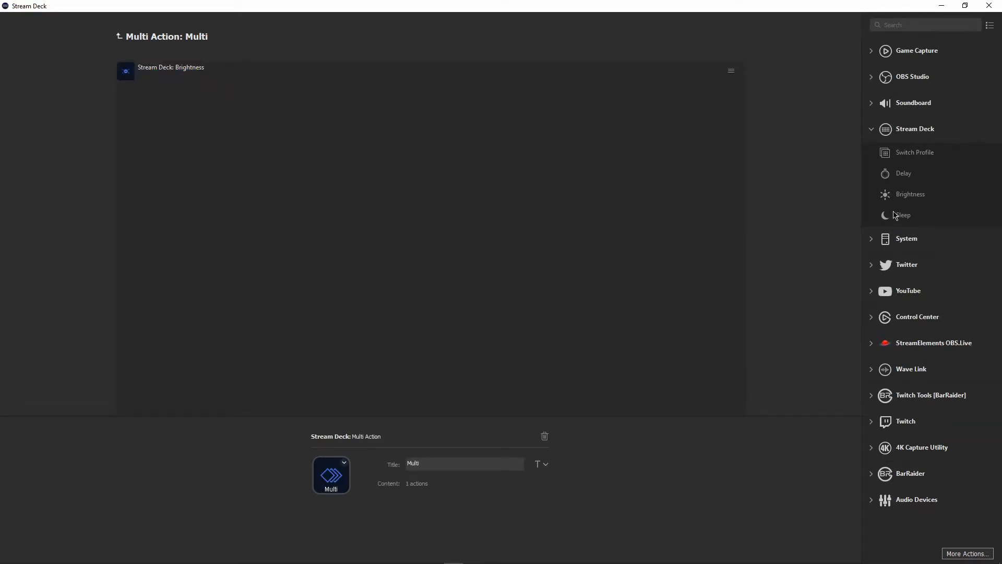
left_click_drag(904, 196, 195, 141)
left_click(445, 490)
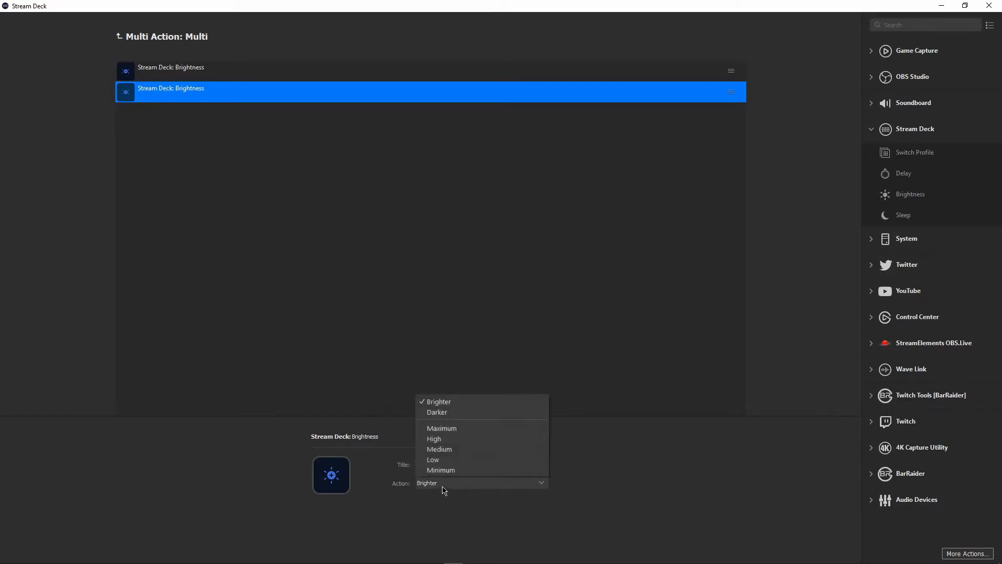
left_click(447, 410)
left_click(312, 146)
Step: Add a third and a fourth Brightness action to the multi action, set to Brighter and Darker respectively
left_click_drag(911, 200, 167, 133)
left_click(436, 483)
left_click(901, 215)
double_click(905, 203)
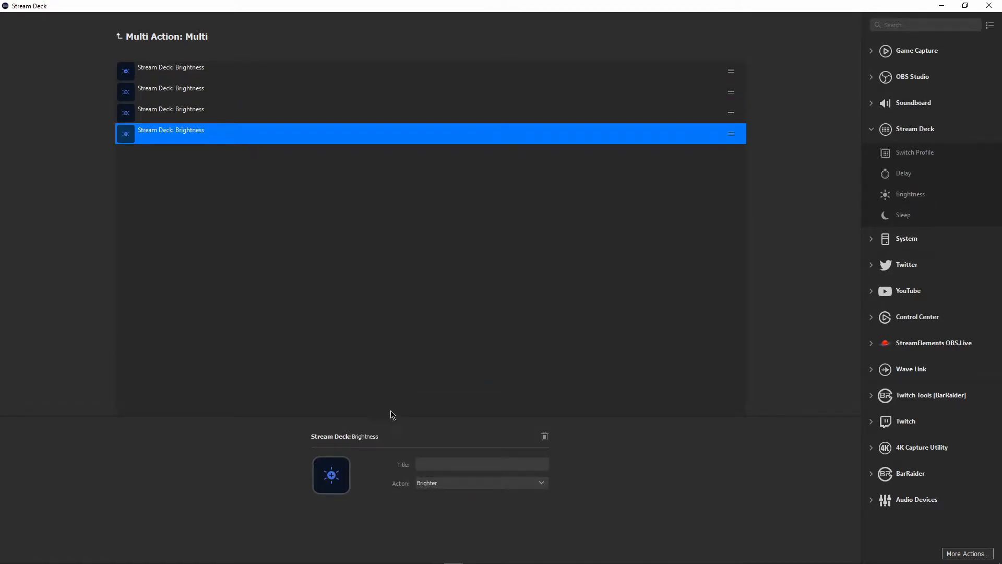
left_click(440, 488)
left_click(162, 178)
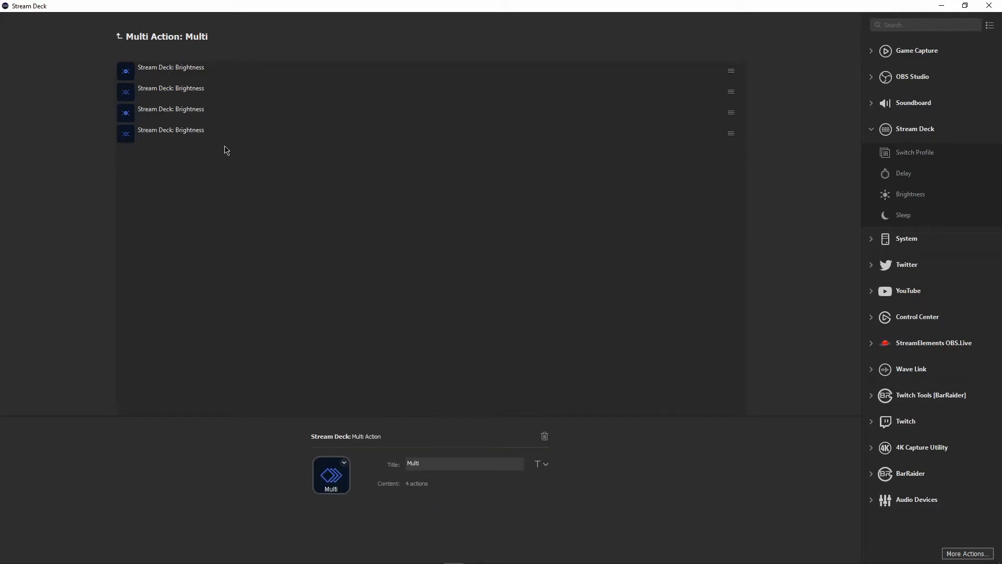
Step: Add a Sleep action at the end of the multi action list
left_click_drag(896, 214, 167, 156)
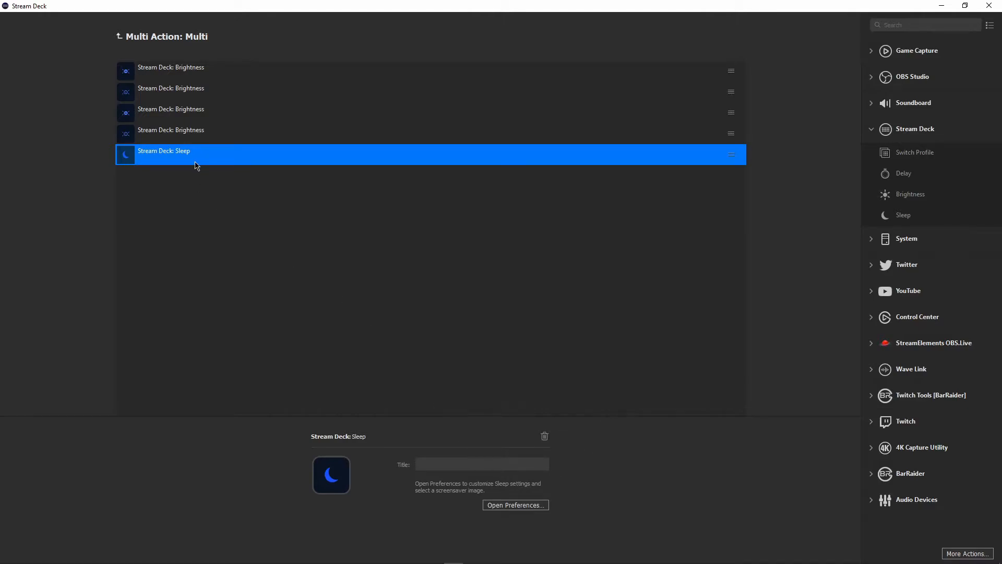
left_click(287, 229)
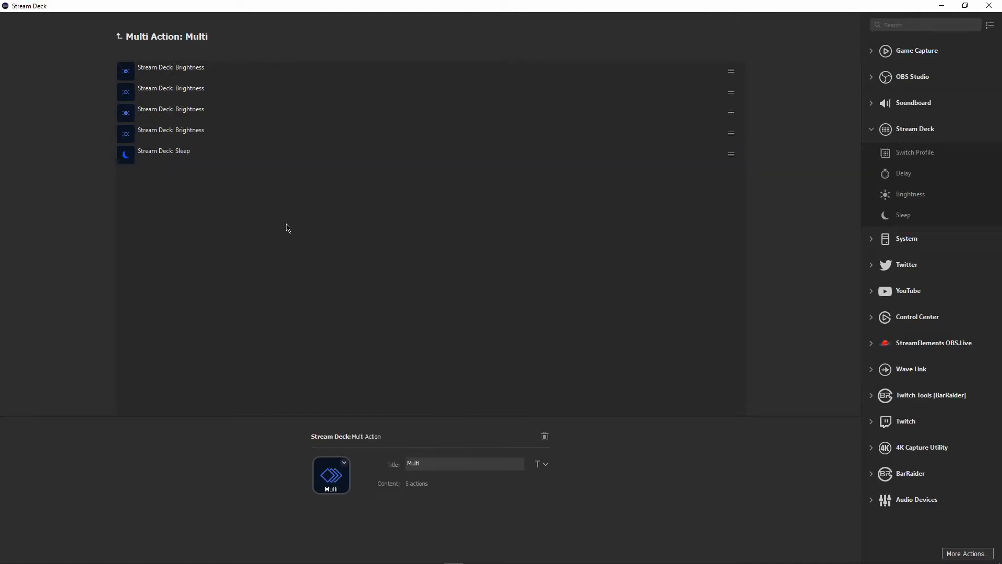
left_click(83, 230)
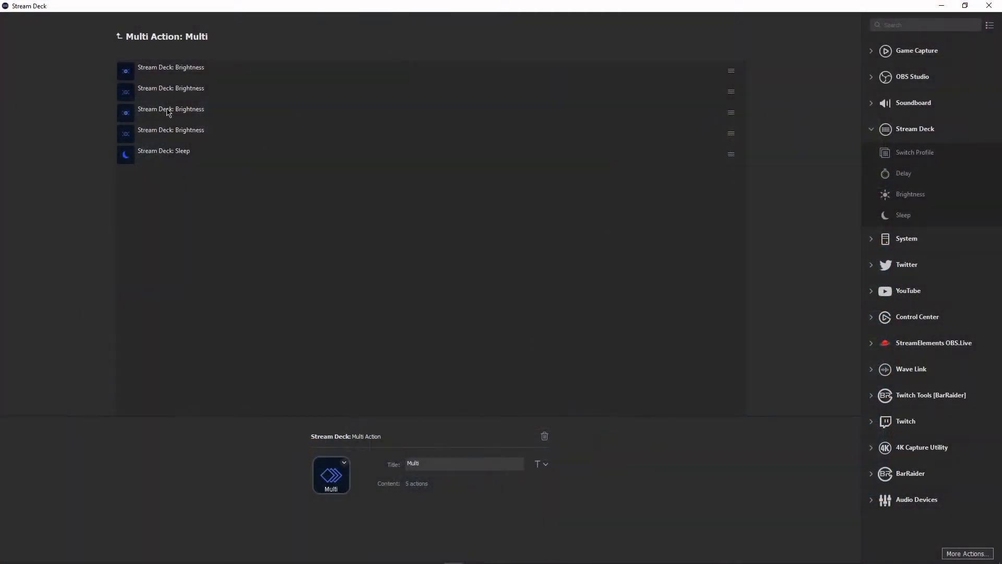
Step: Leave the multi action list and switch the deck to the DCP Live! profile
left_click(169, 111)
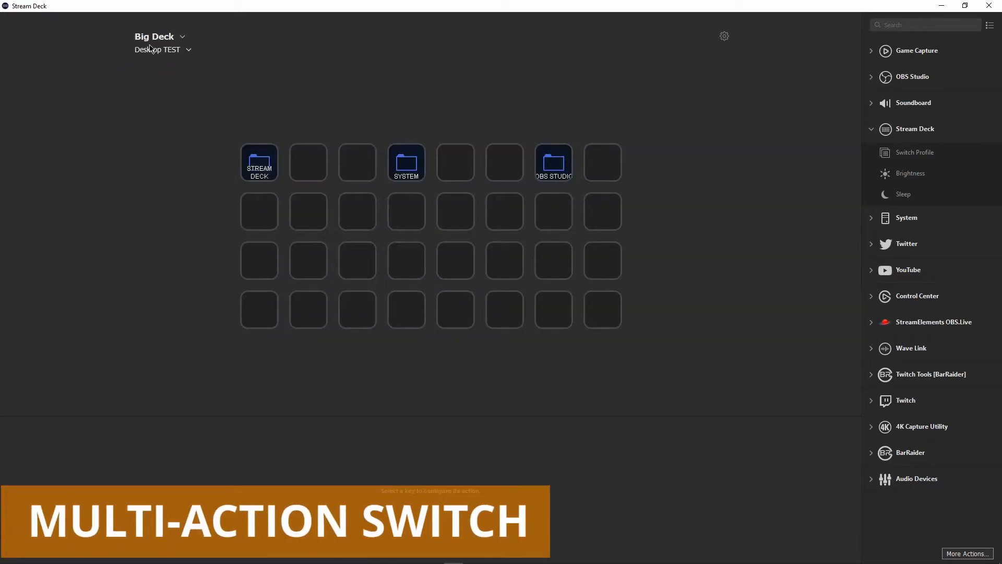
left_click(157, 50)
left_click(156, 105)
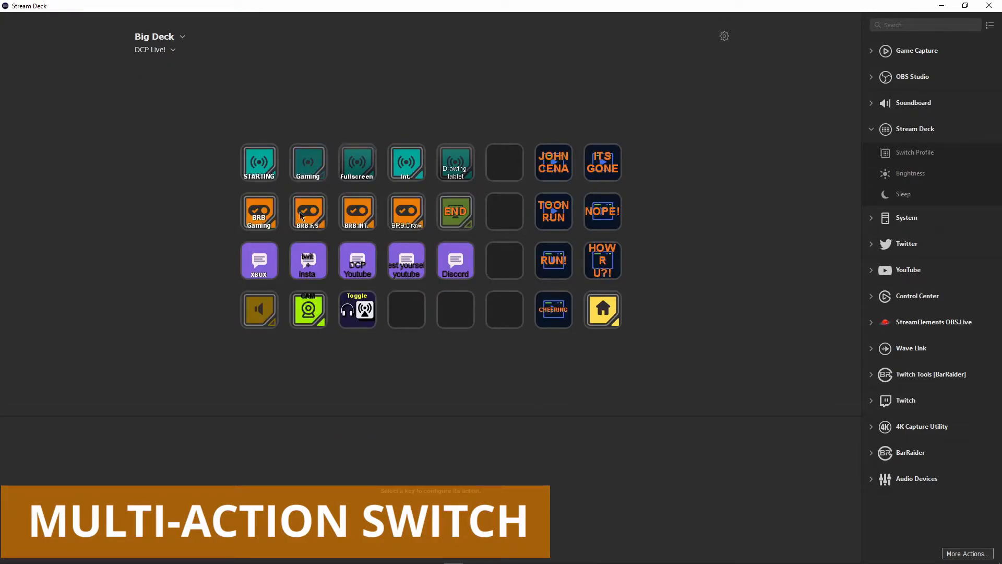
Step: Open the BRB Gaming multi-action switch, review both of its action lists and return to the profile's keys
left_click(262, 215)
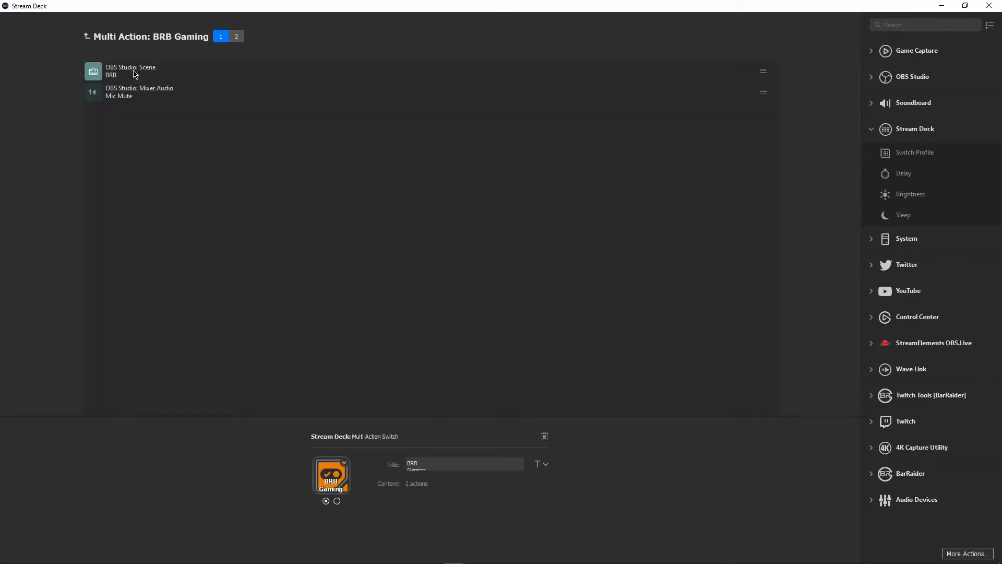
left_click(86, 97)
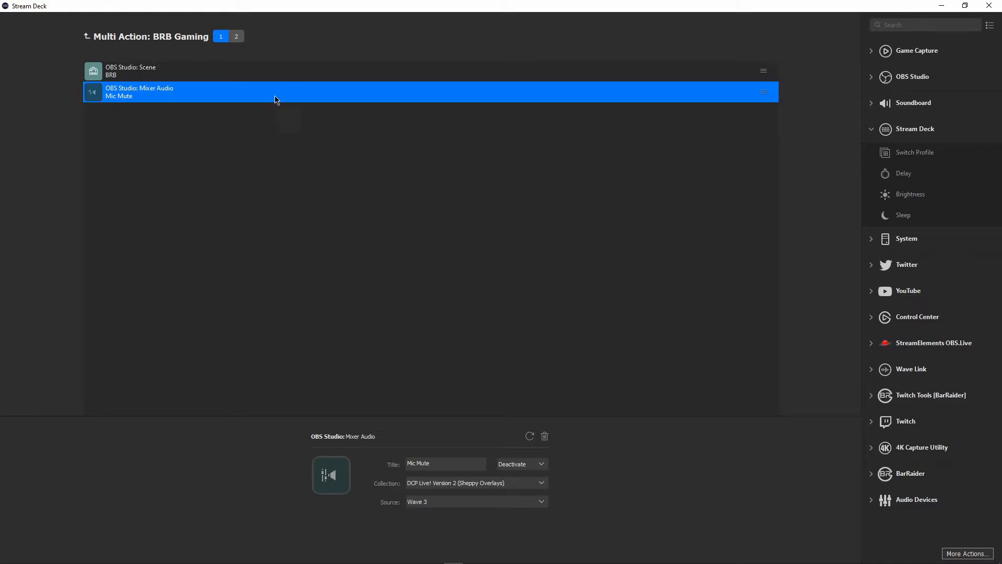
left_click(236, 36)
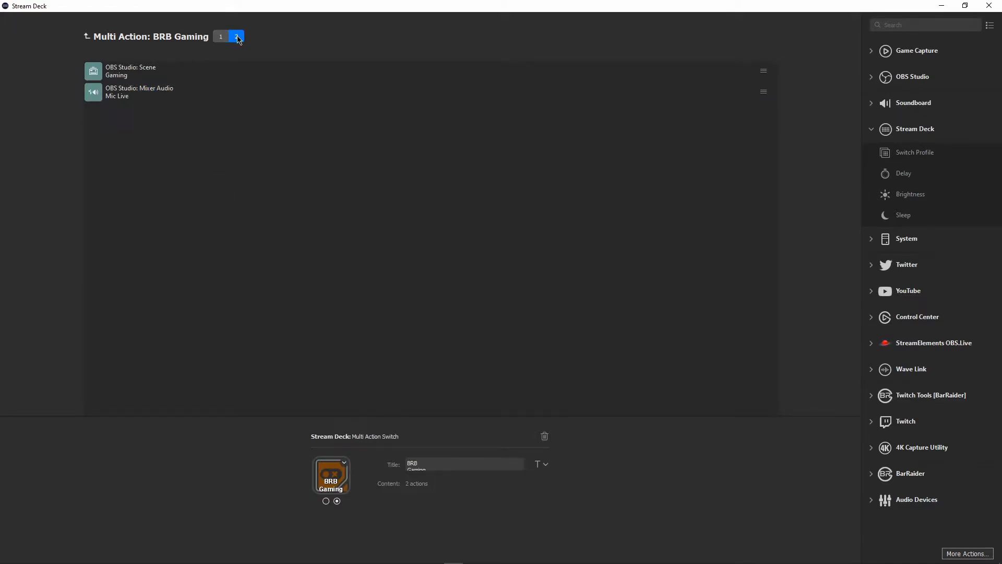
left_click(87, 37)
Step: Go through the remaining BRB switch keys and the END key beside them, leaving no key selected
left_click(308, 211)
left_click(358, 210)
left_click(403, 217)
left_click(455, 211)
left_click(464, 123)
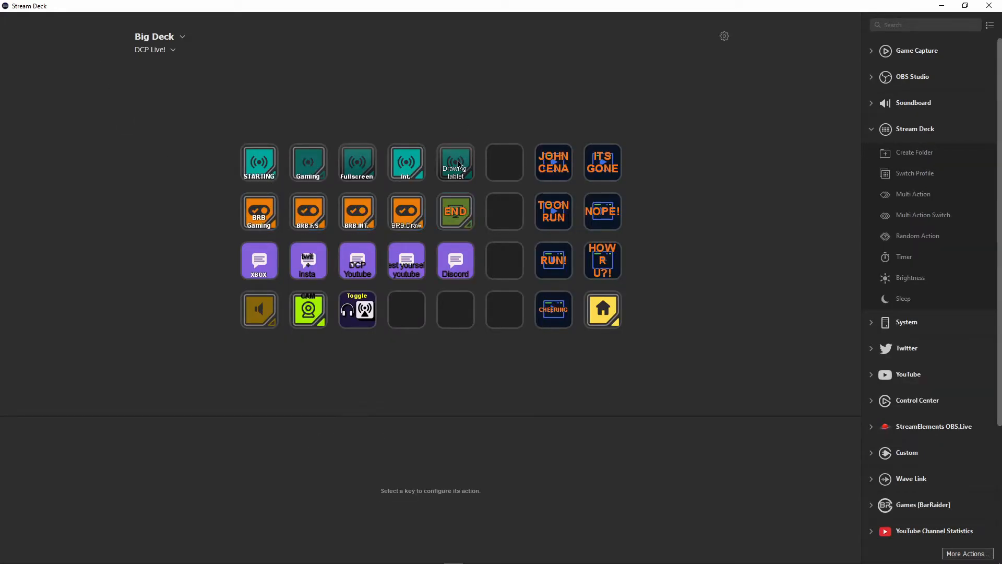
Step: Look through the Drawing tablet, Int. and Fullscreen keys of the DCP Live! profile
left_click(458, 163)
left_click(399, 167)
left_click(355, 166)
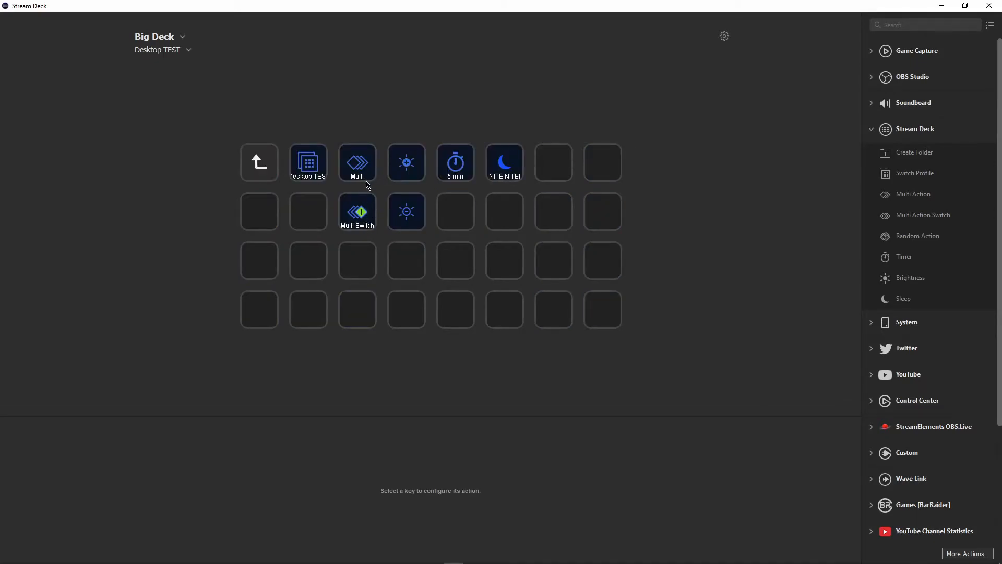
Step: Review the action choices of the brighter Brightness key in the Desktop TEST profile
left_click(411, 180)
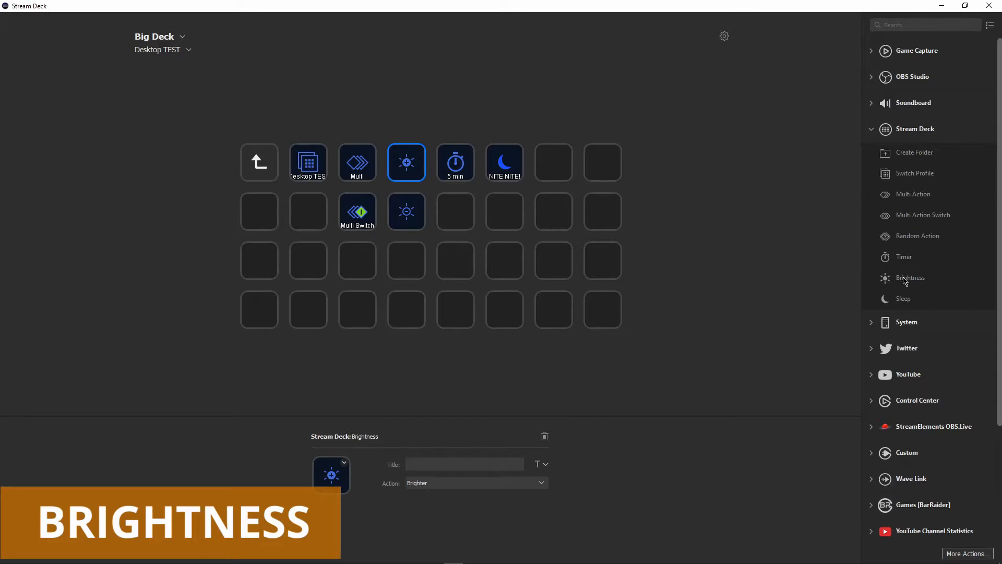
left_click(435, 484)
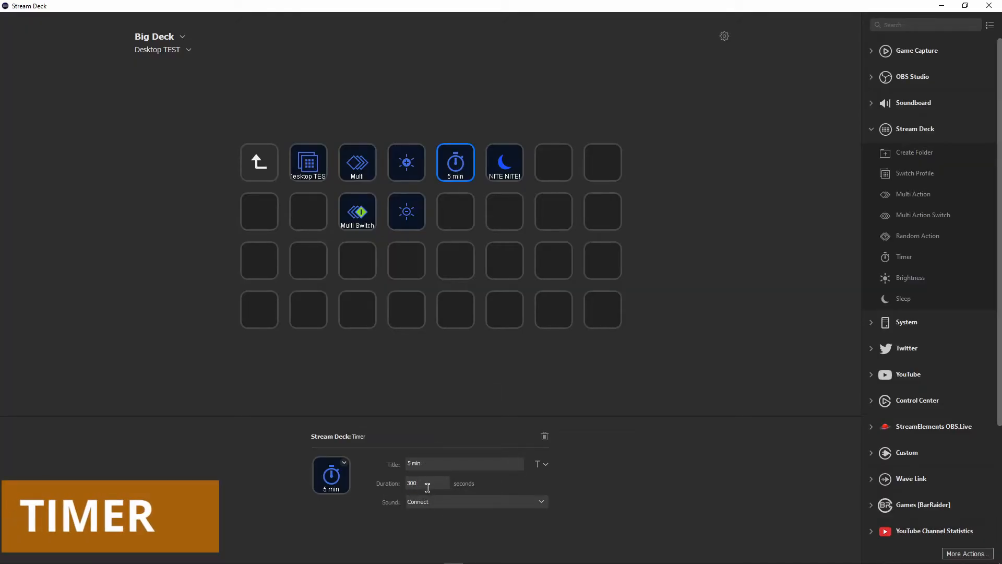
Step: Inspect the 5 min Timer key's duration and sound choices, and the NITE NITE! Sleep key's settings
left_click(438, 502)
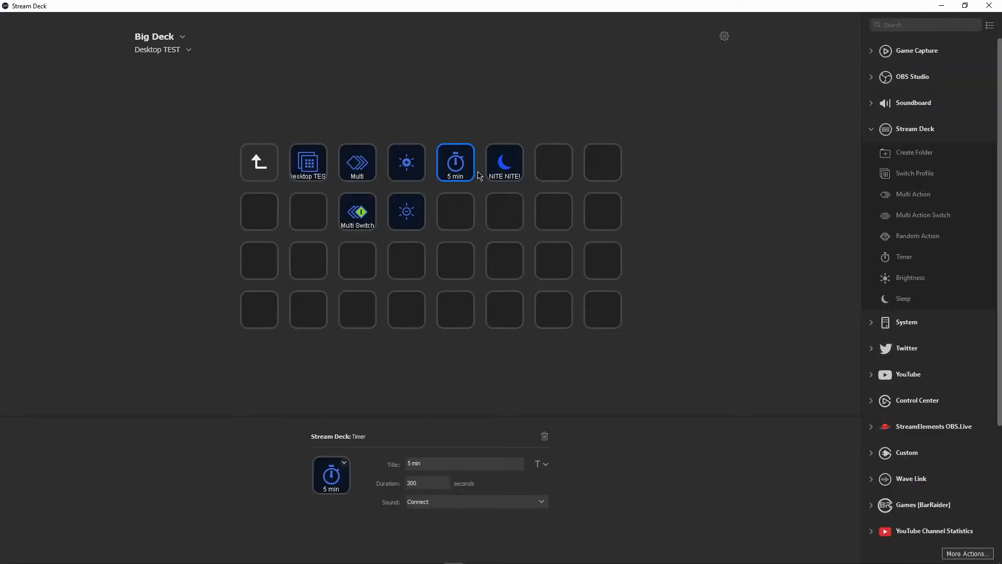
left_click(476, 205)
left_click(457, 175)
left_click(669, 261)
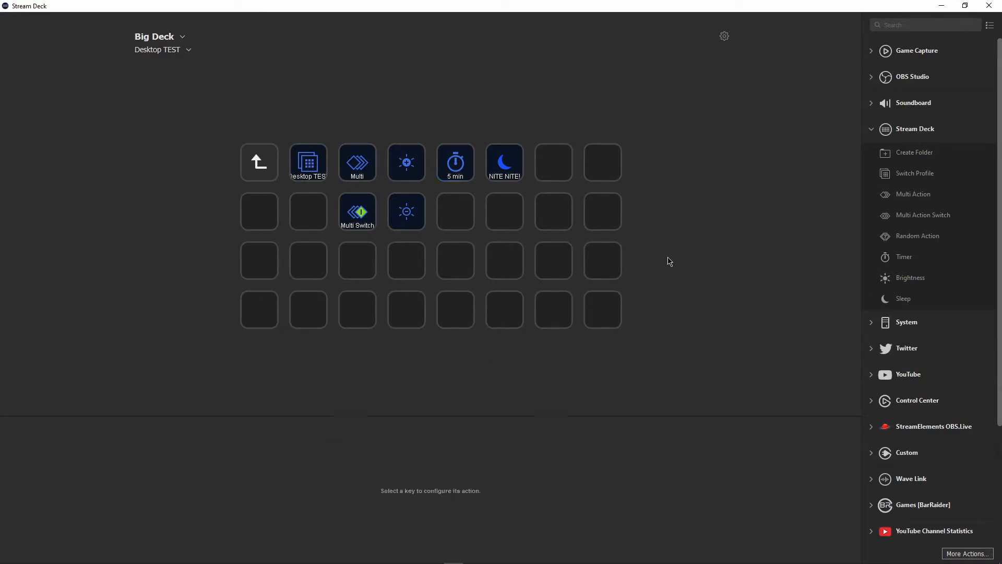
left_click(511, 167)
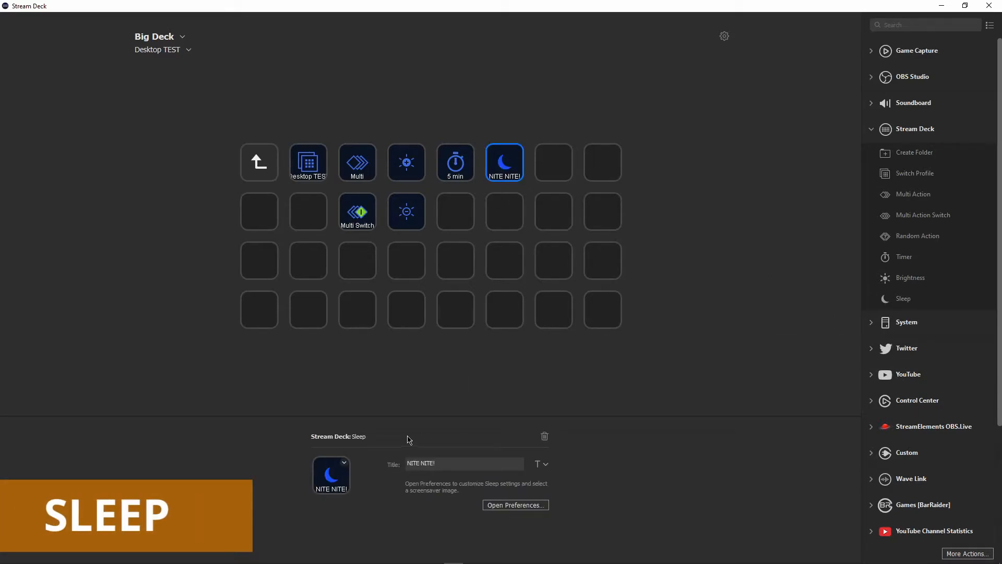
left_click(623, 355)
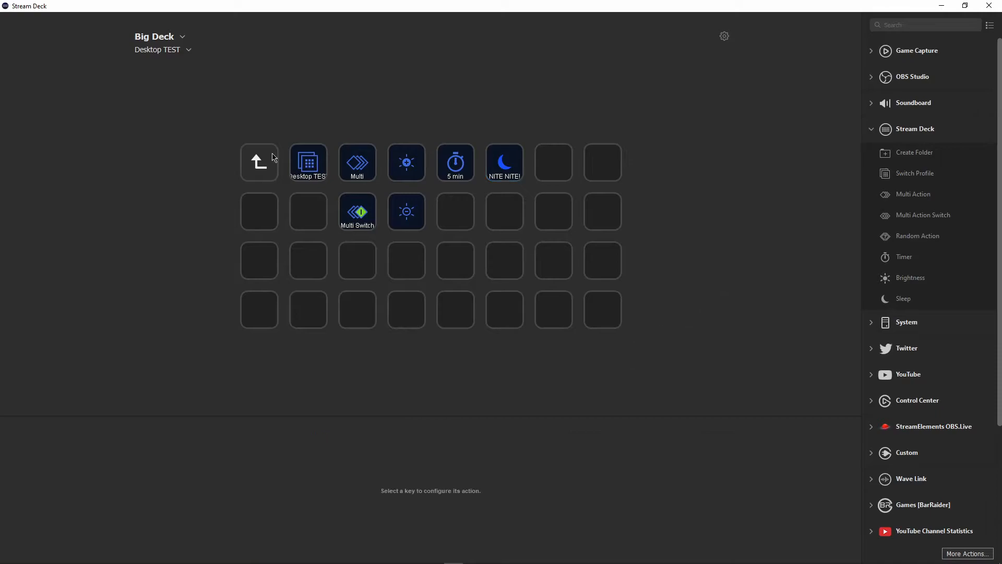
Step: Leave the STREAM DECK folder for the SYSTEM folder and list the System category's actions instead of the Stream Deck ones
double_click(269, 153)
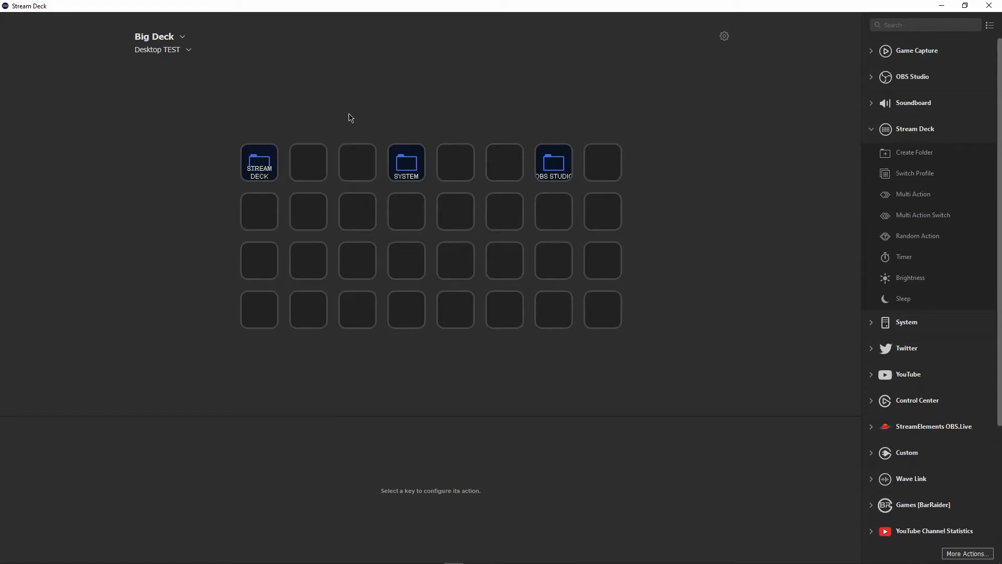
double_click(258, 164)
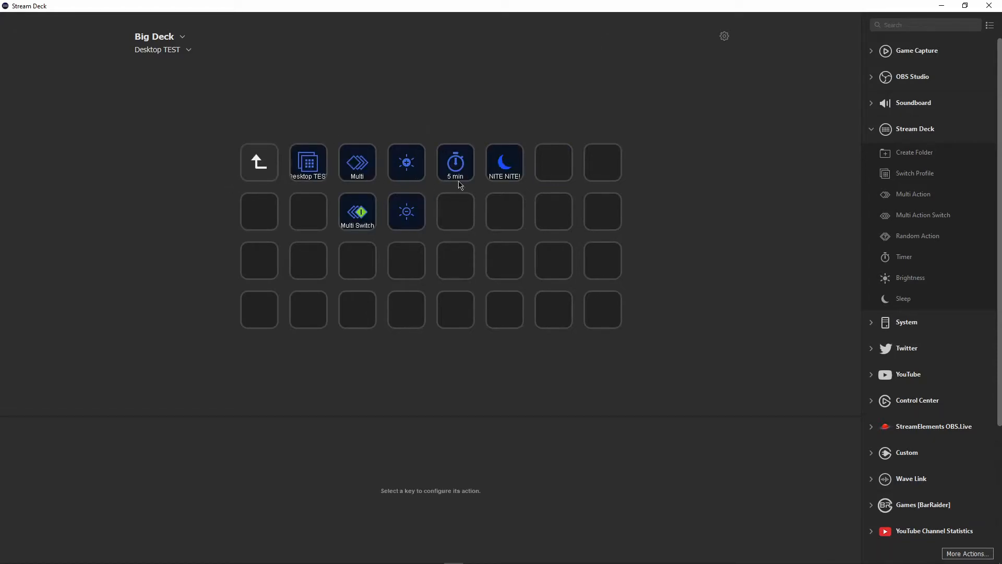
left_click(268, 162)
double_click(416, 168)
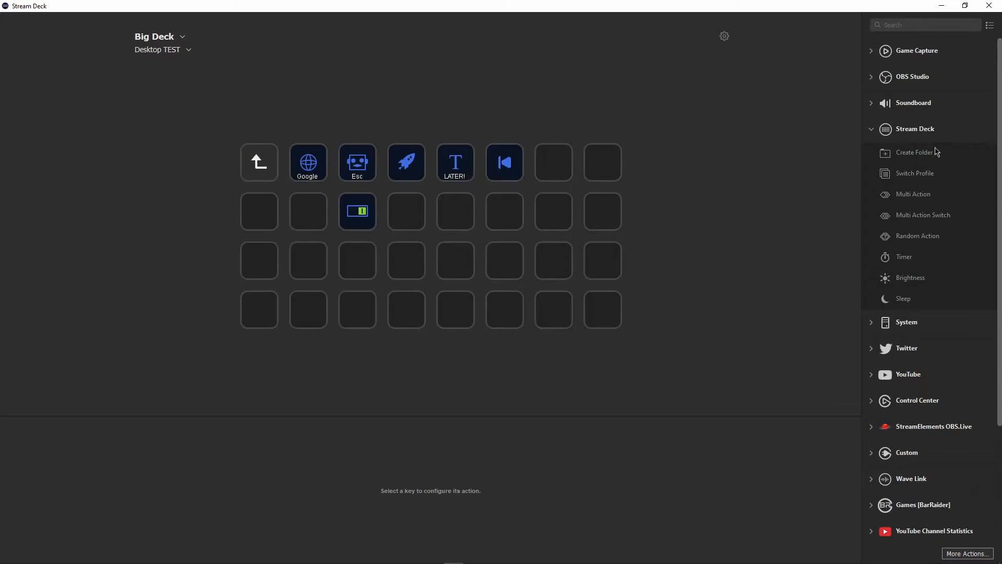
left_click(871, 129)
left_click(878, 157)
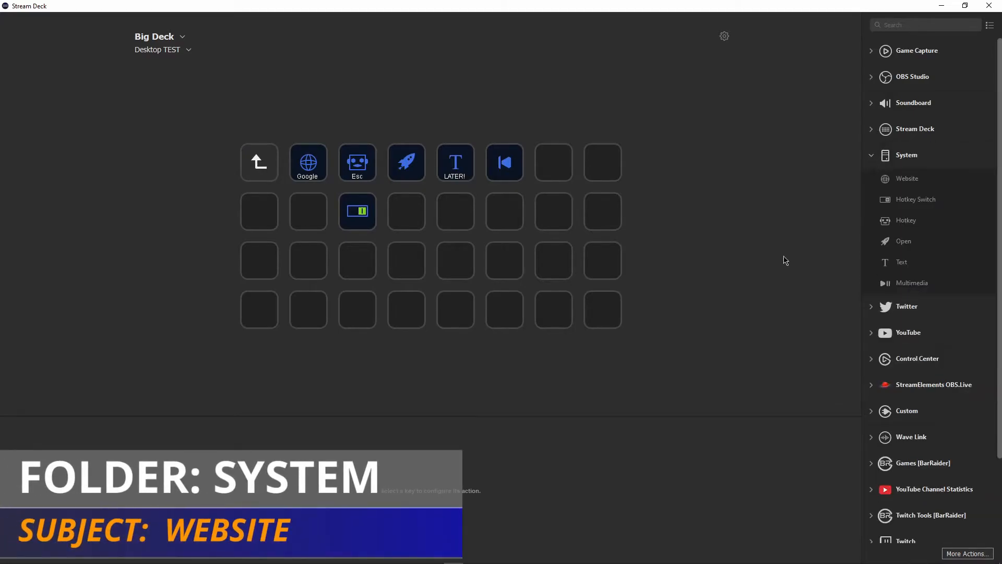
Step: View the Google website key and record Esc as the hotkey of the Esc key
left_click(308, 162)
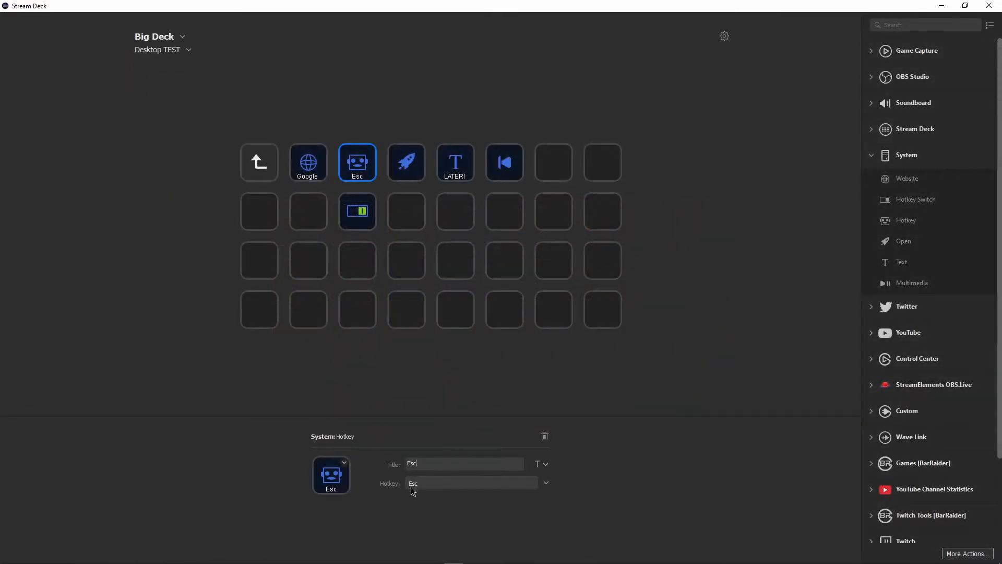
left_click(429, 487)
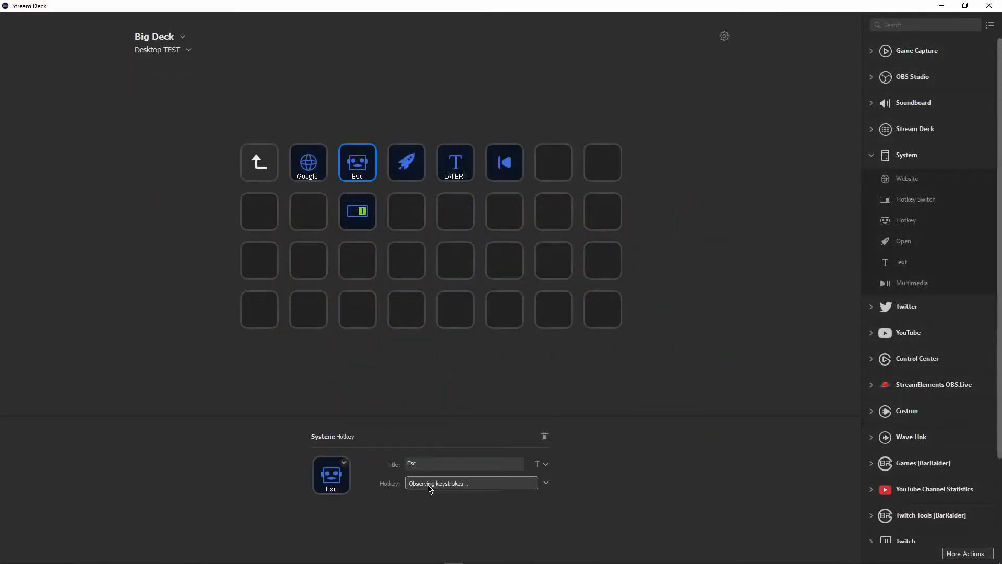
key("Escape")
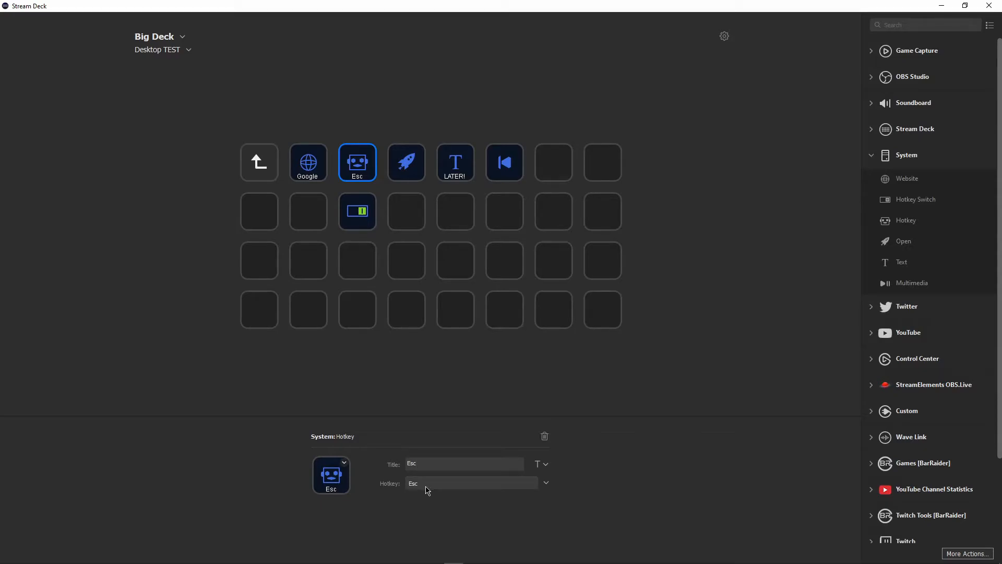
Step: Record Esc as Hotkey 1 and Space as Hotkey 2 of the Hotkey Switch key
left_click(358, 209)
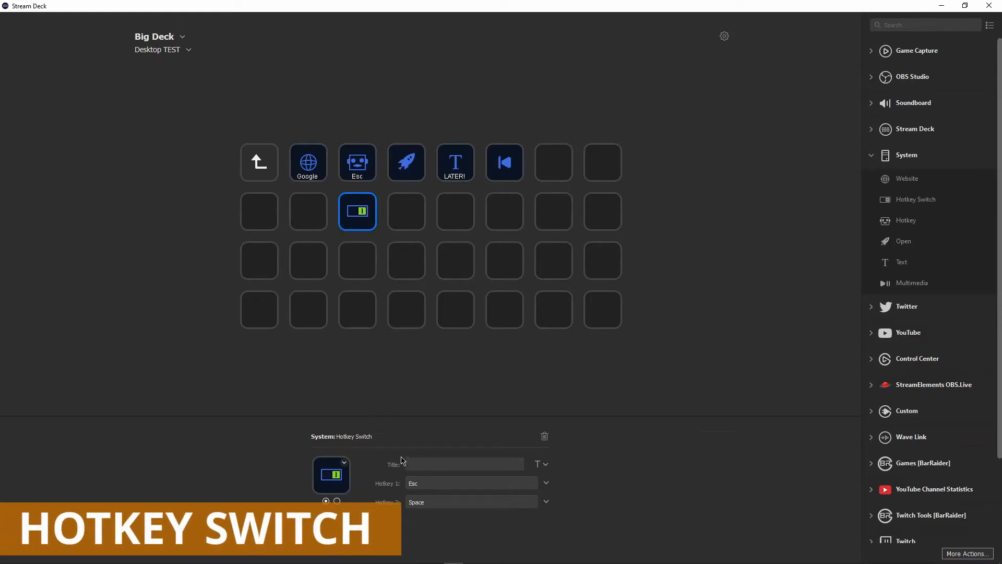
left_click(432, 486)
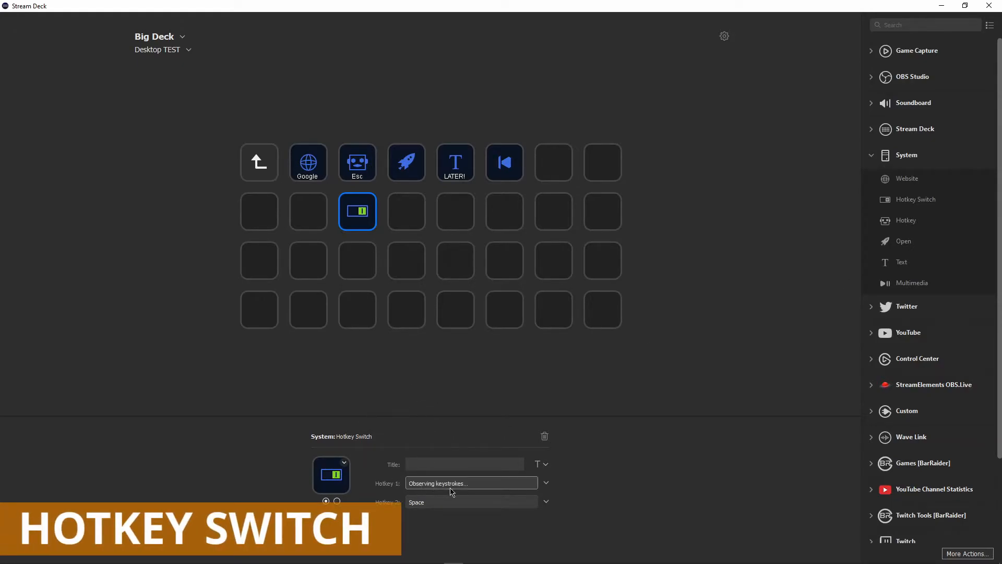
key("Escape")
left_click(443, 502)
key("space")
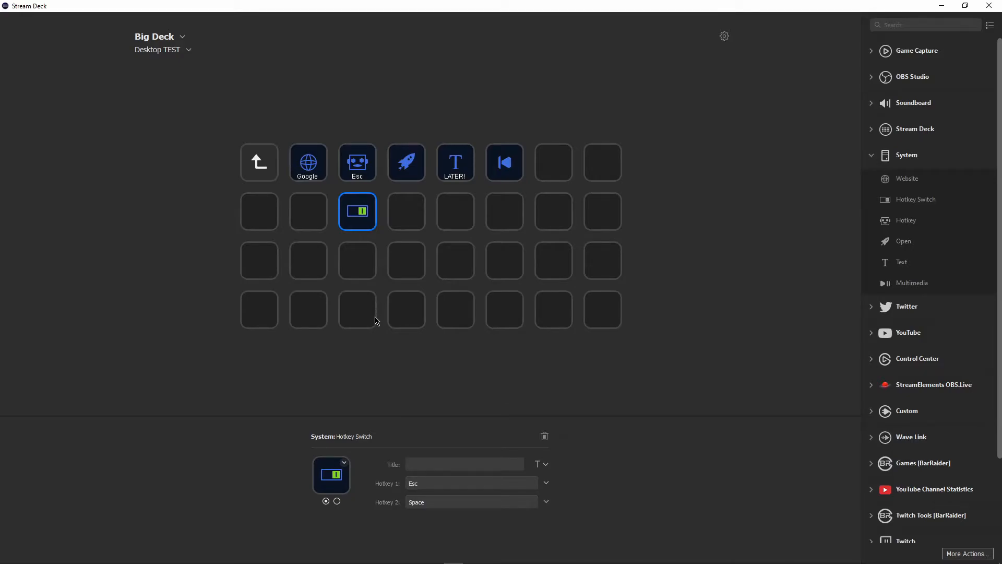
Step: Check the app or file selection of the rocket Open key and view the LATER! Text key
left_click(407, 162)
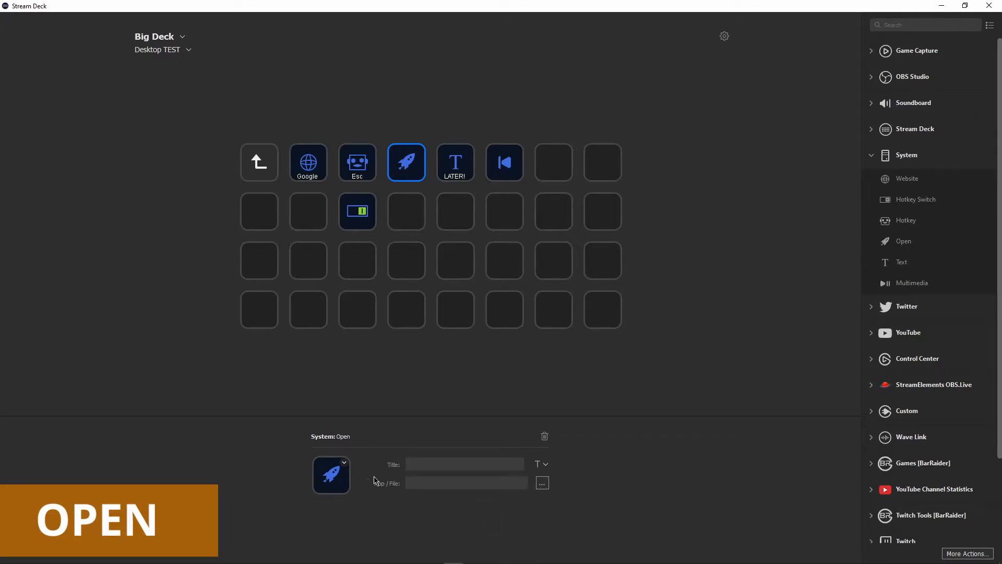
left_click(542, 483)
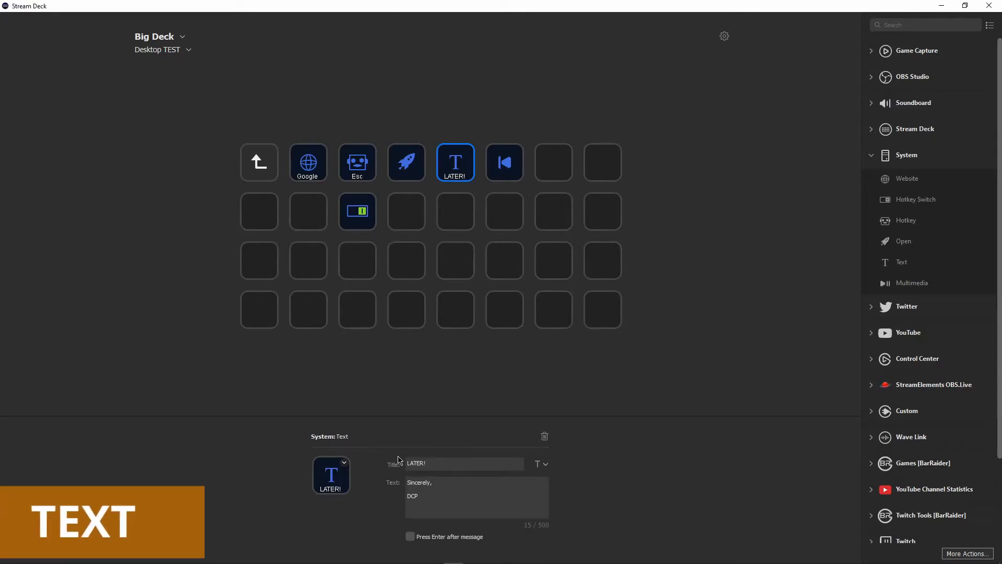
left_click(727, 378)
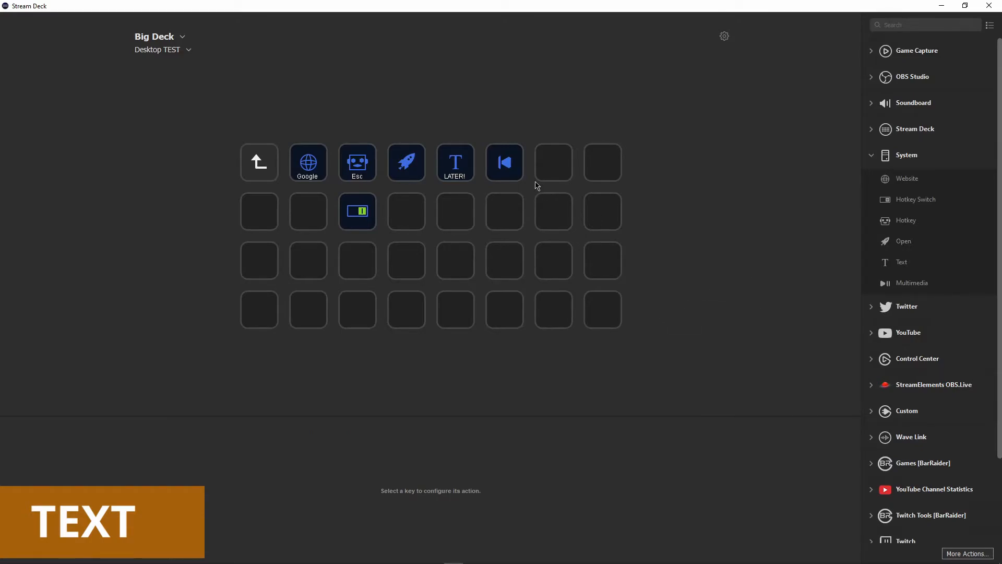
Step: Examine the LATER! key's title and its prepared sign-off text, highlighting the message
left_click(472, 152)
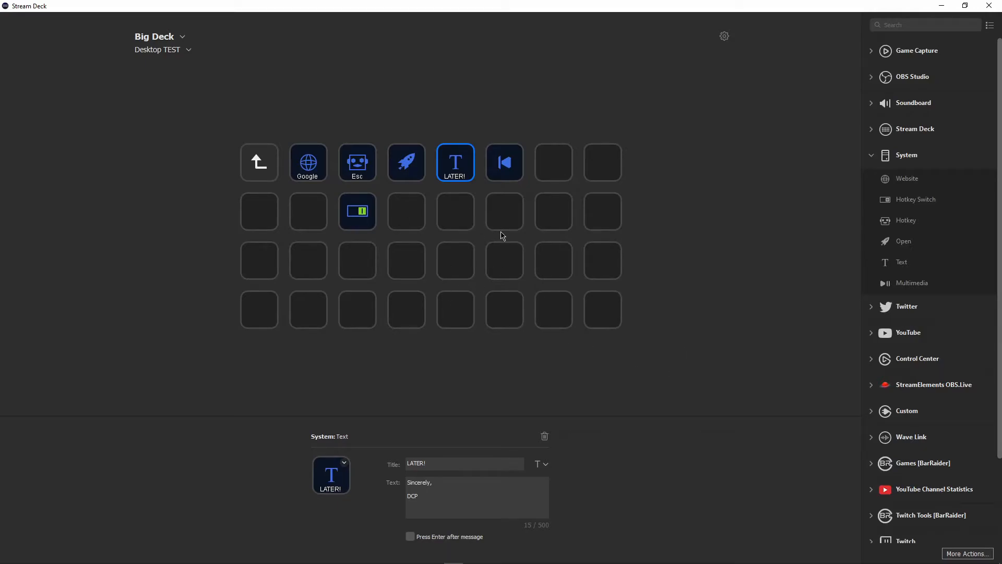
left_click_drag(447, 500, 328, 468)
left_click(651, 421)
left_click(459, 167)
left_click(494, 412)
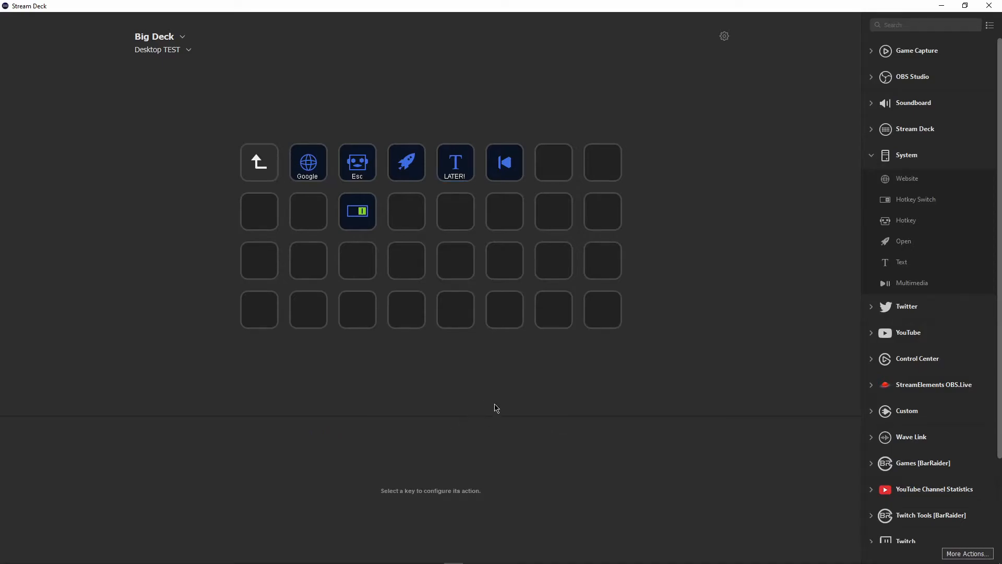
left_click(438, 159)
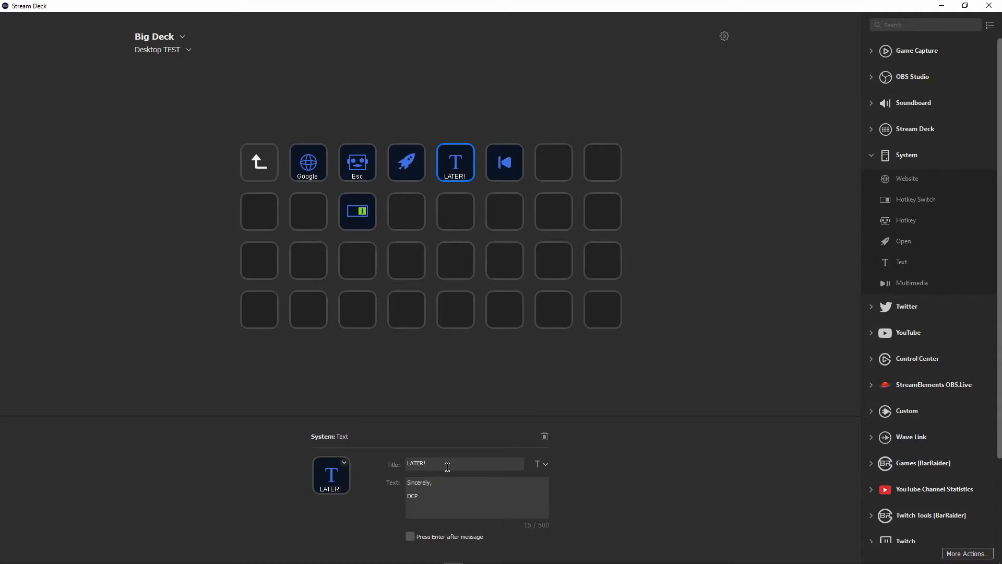
left_click_drag(399, 485, 402, 483)
left_click(483, 503)
Step: Review the available actions of the Multimedia key and leave its setting as it is
left_click(505, 162)
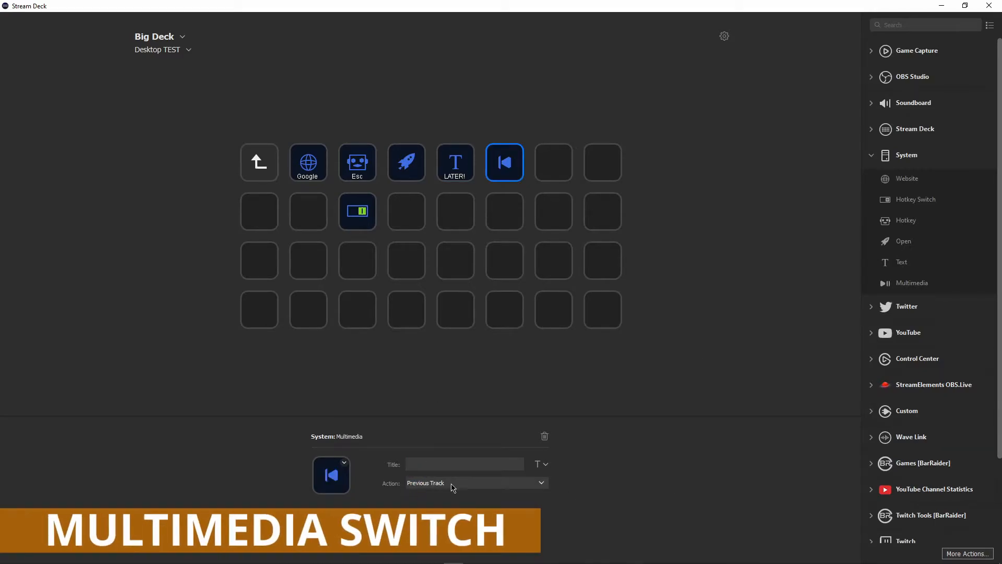
left_click(452, 487)
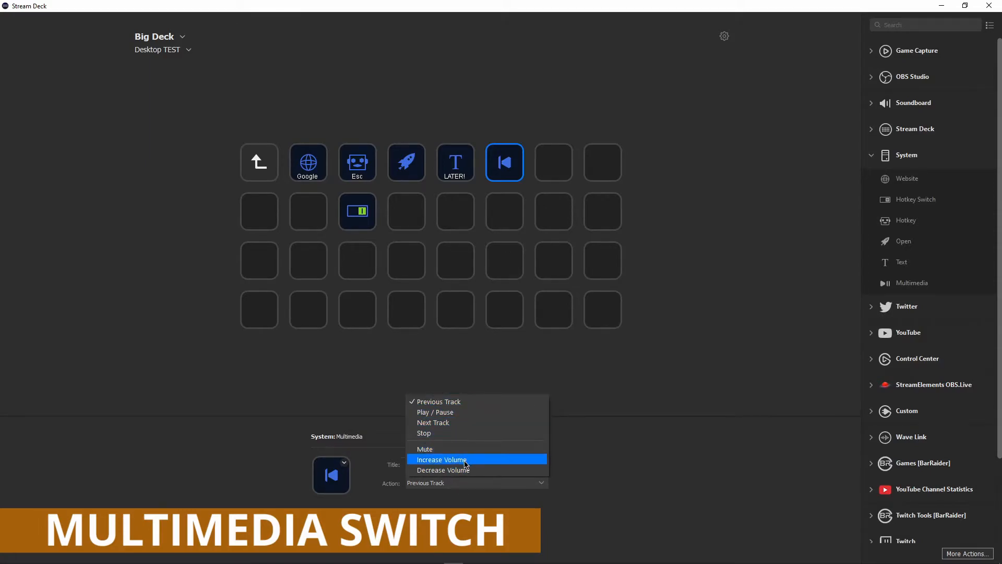
left_click(525, 369)
Step: Switch to the Desktop profile and look at its previous-track and Mute keys
left_click(156, 36)
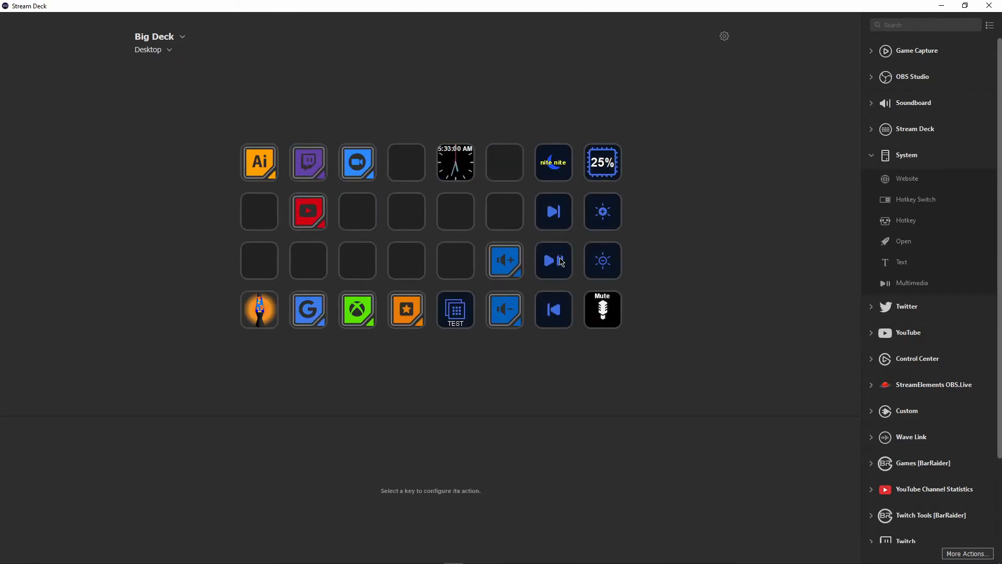
left_click(552, 316)
left_click(607, 319)
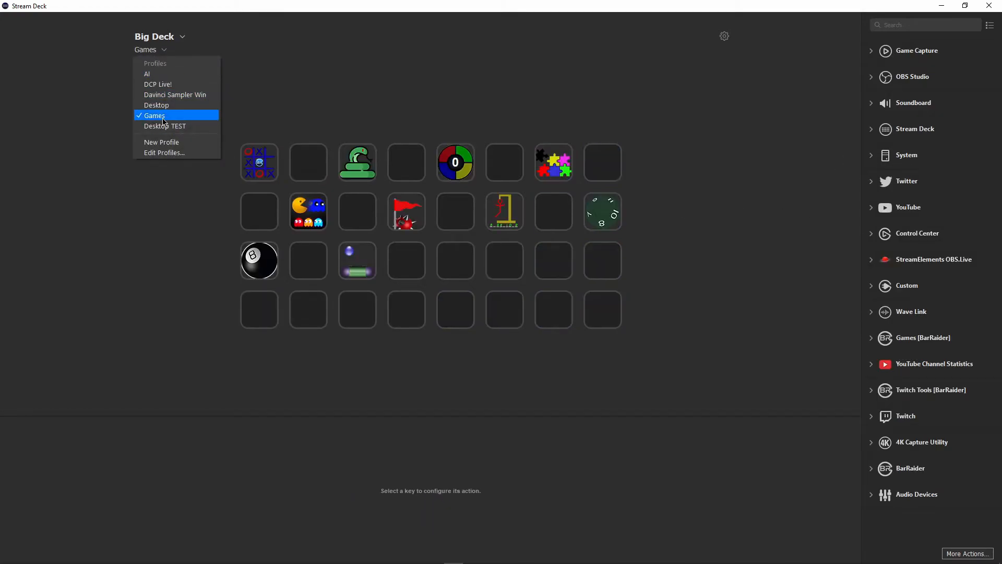
Step: Return to the Desktop TEST profile's OBS STUDIO folder and list the OBS Studio category's actions
left_click(164, 129)
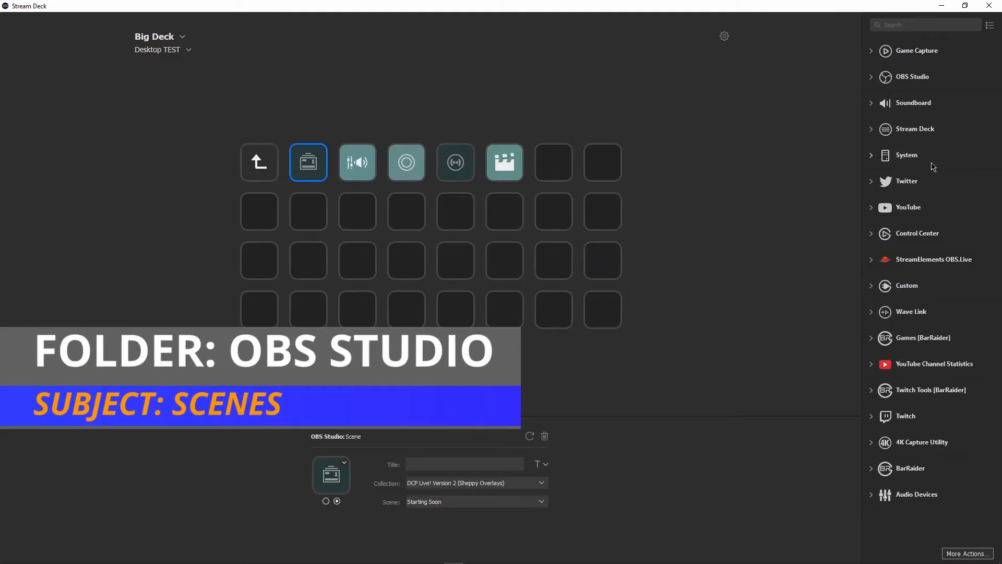
left_click(874, 78)
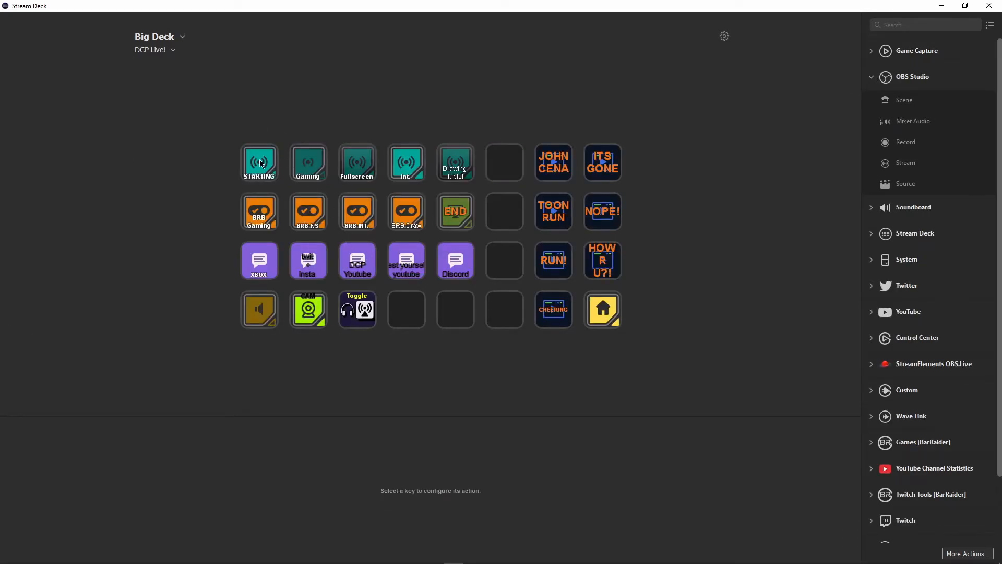
Step: Review the scene settings of the STARTING, Gaming, Fullscreen, Int. and Drawing tablet keys in the DCP Live! profile
left_click(261, 163)
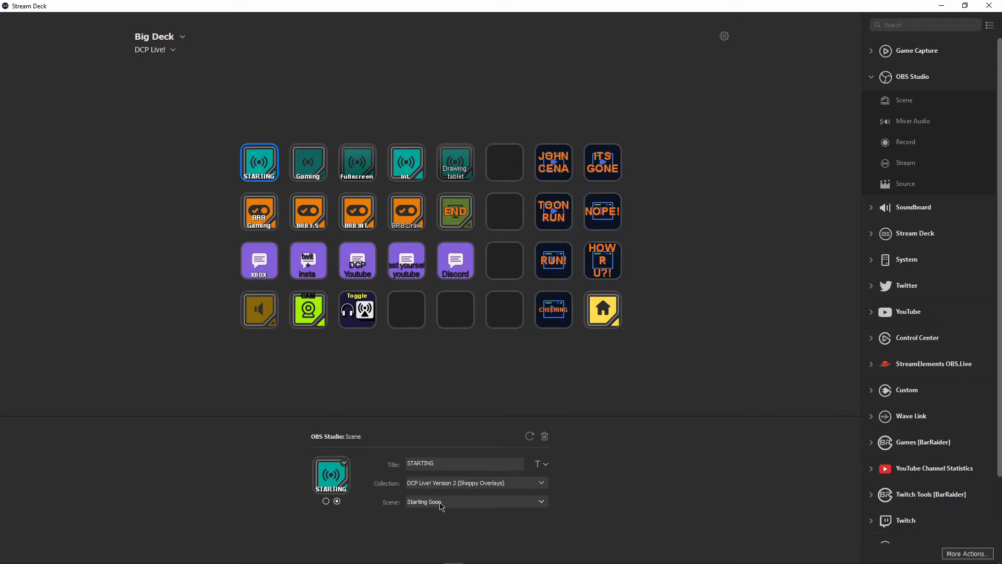
left_click(310, 165)
left_click(357, 163)
left_click(410, 166)
left_click(448, 170)
left_click(350, 100)
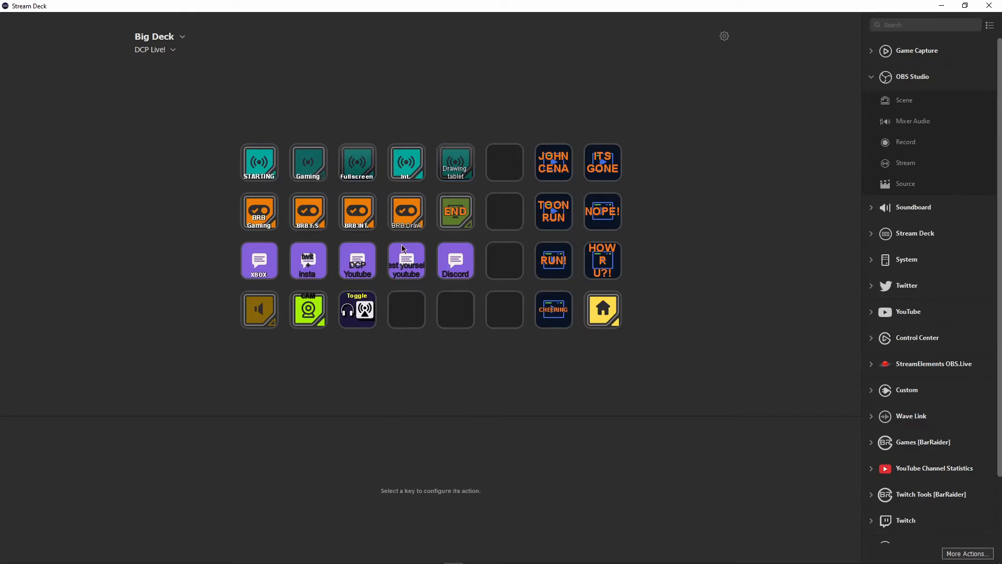
Step: Review the BRB keys in the DCP Live! profile and inspect the scene action inside the BRB Gaming multi action switch
left_click(263, 213)
left_click(307, 212)
left_click(357, 226)
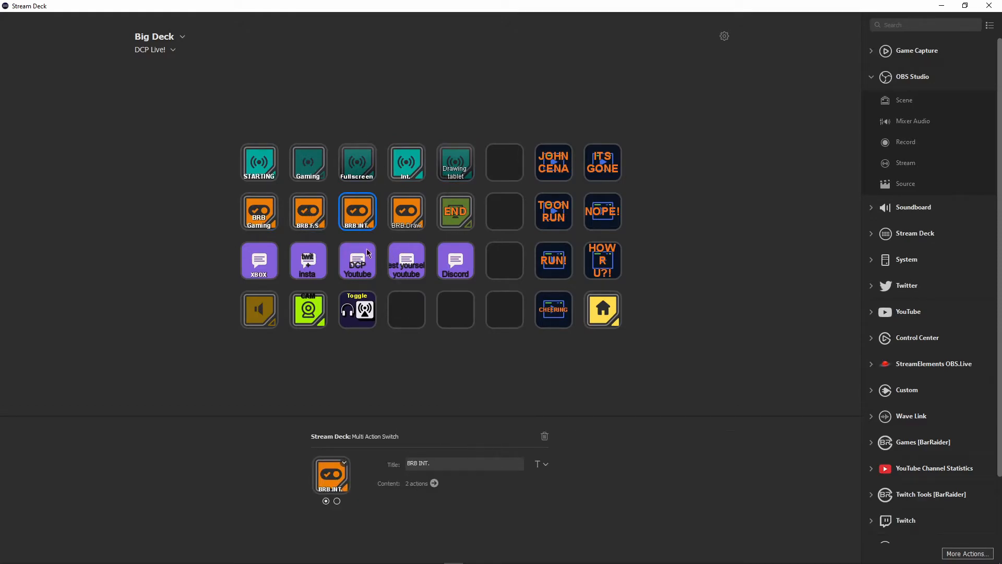
left_click(247, 211)
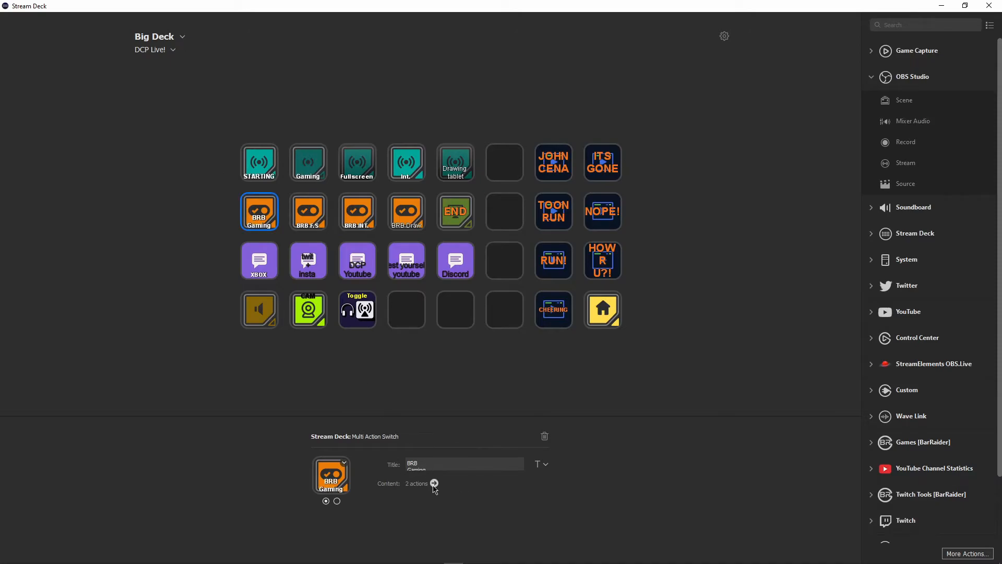
left_click(435, 483)
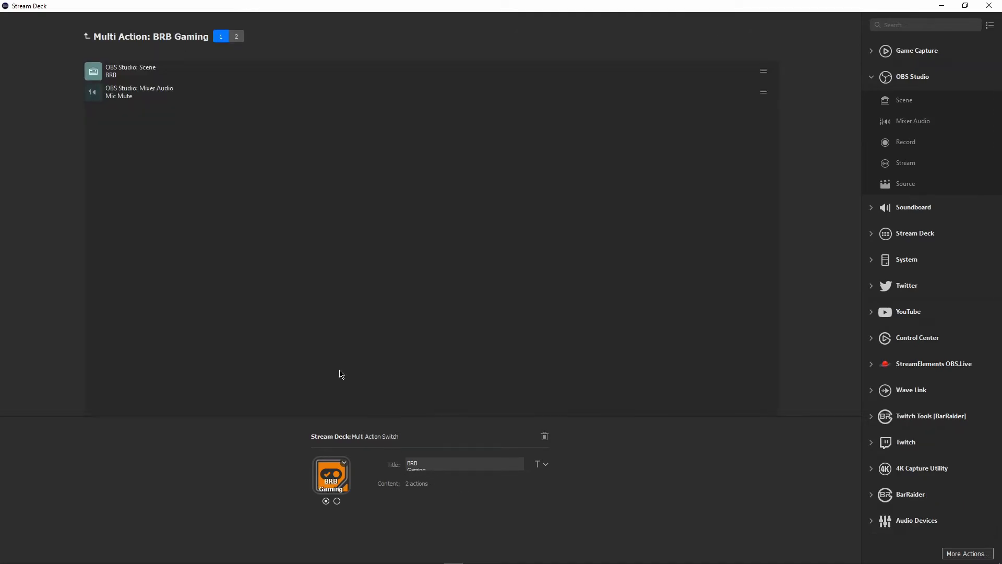
left_click(128, 77)
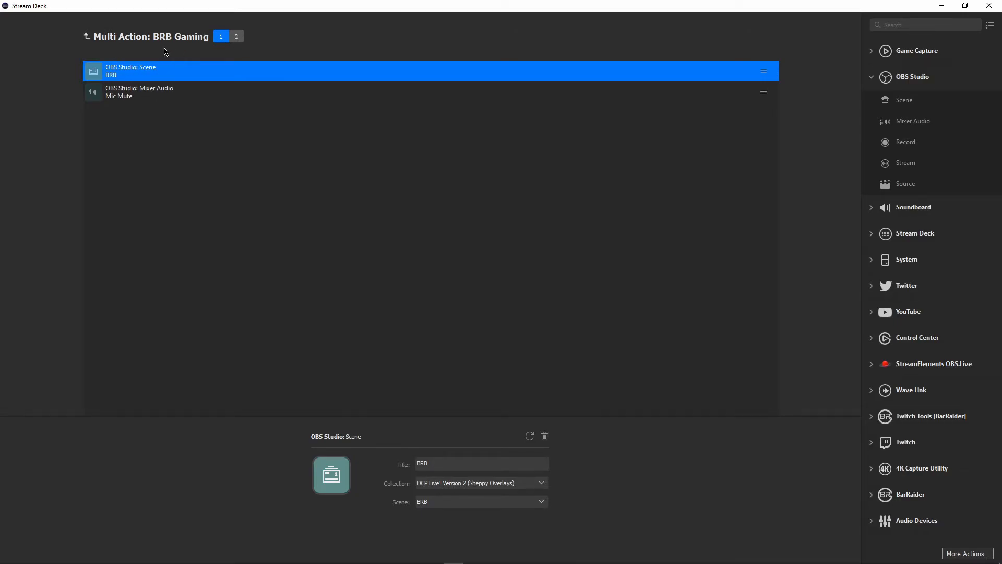
left_click(84, 36)
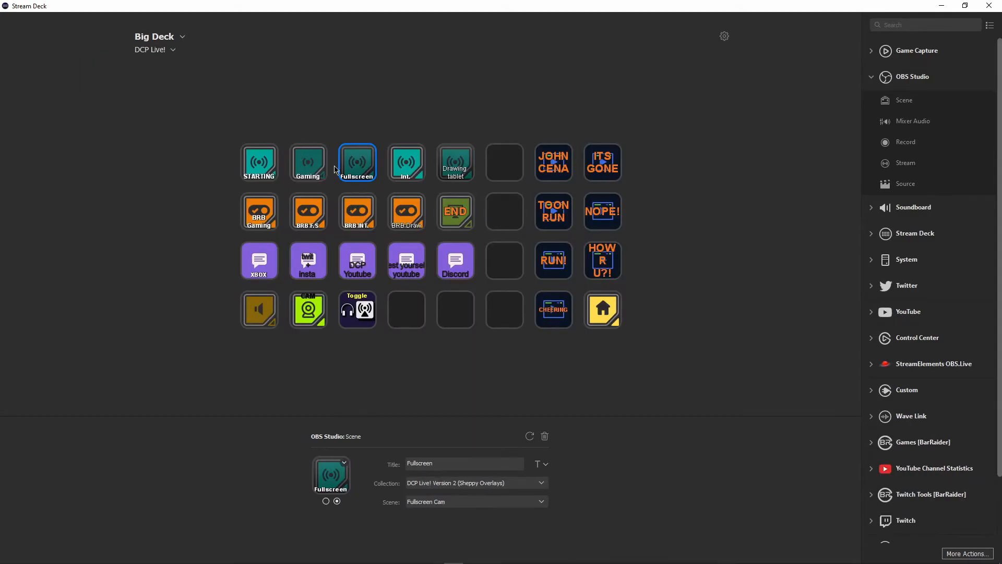
left_click(303, 211)
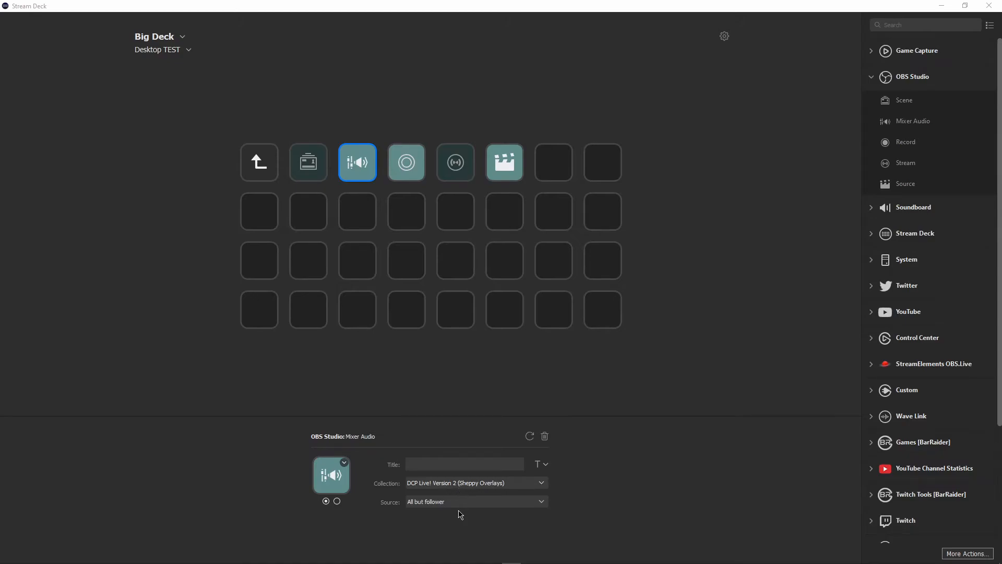
Step: Review the Mixer Audio key's available sources and compare the settings of the Record and Stream keys
left_click(451, 508)
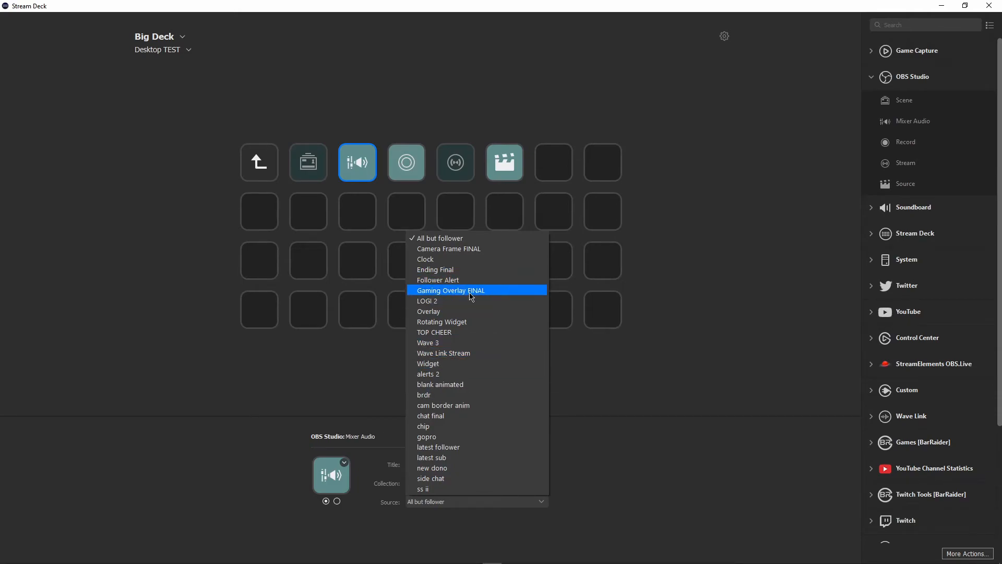
left_click(710, 319)
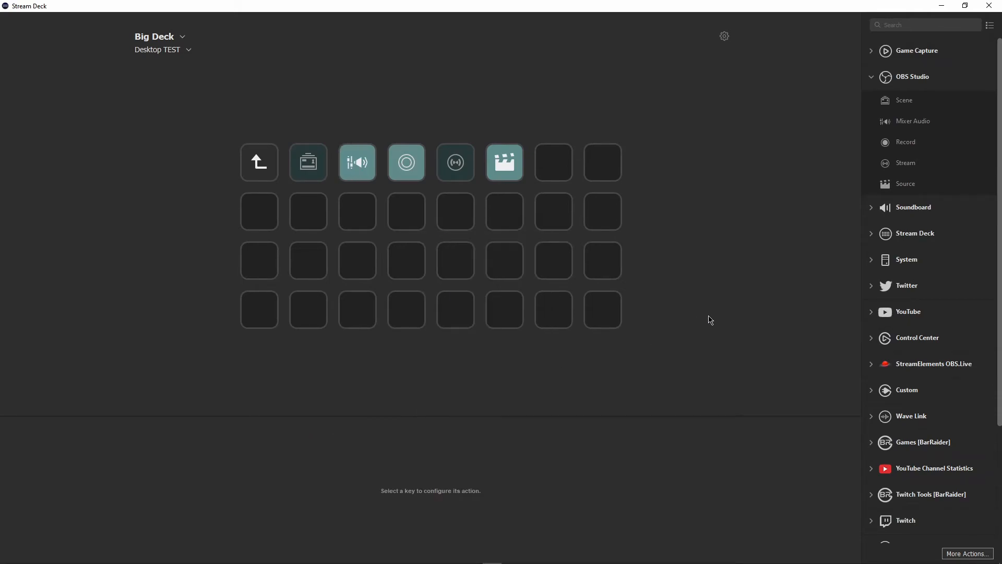
left_click(407, 163)
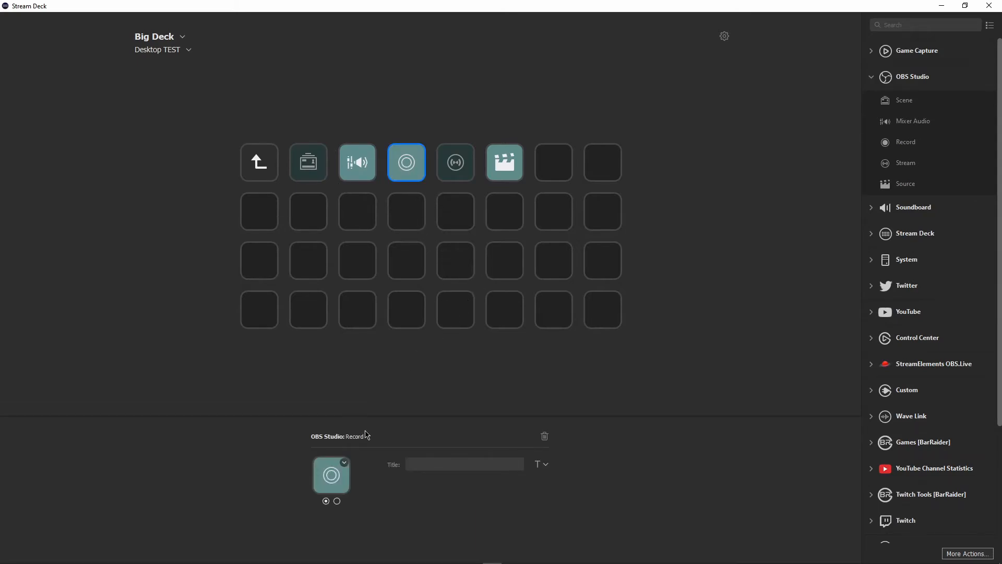
left_click(455, 166)
left_click(410, 170)
left_click(463, 176)
left_click(404, 171)
left_click(458, 175)
left_click(412, 170)
Step: Look through the scene and source choices of the OBS Studio Source key without changing them
left_click(504, 170)
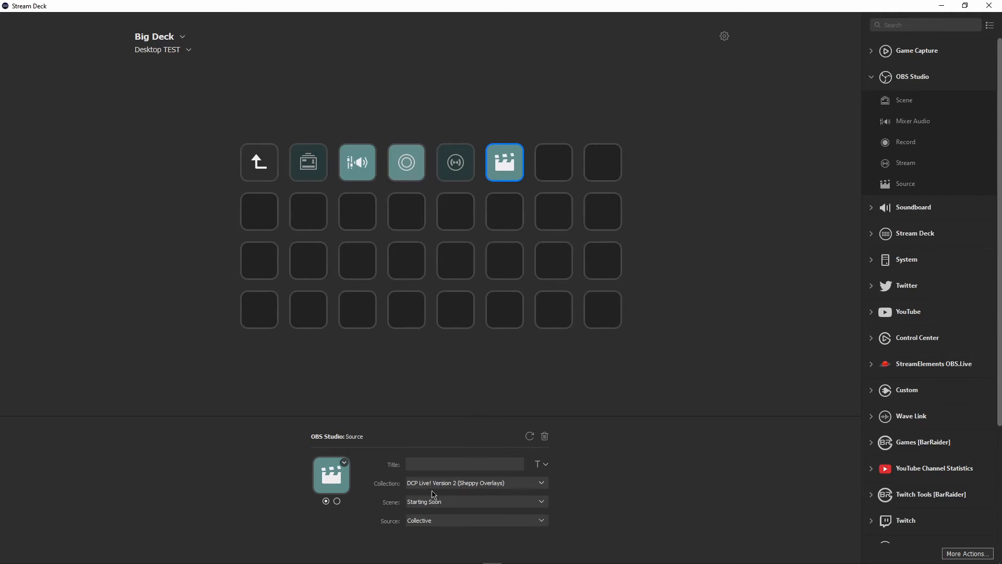
left_click(453, 502)
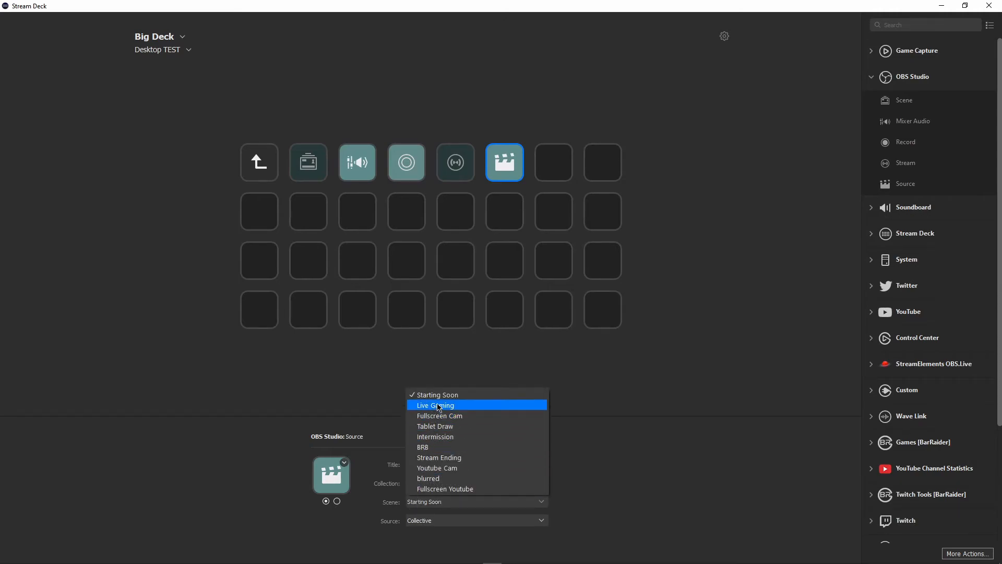
left_click(357, 421)
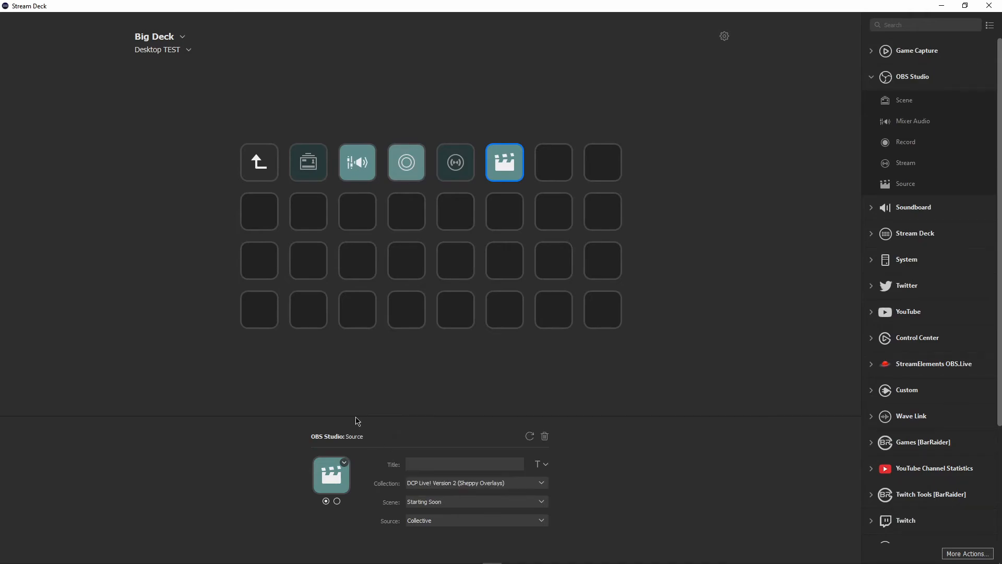
left_click(431, 521)
left_click(537, 387)
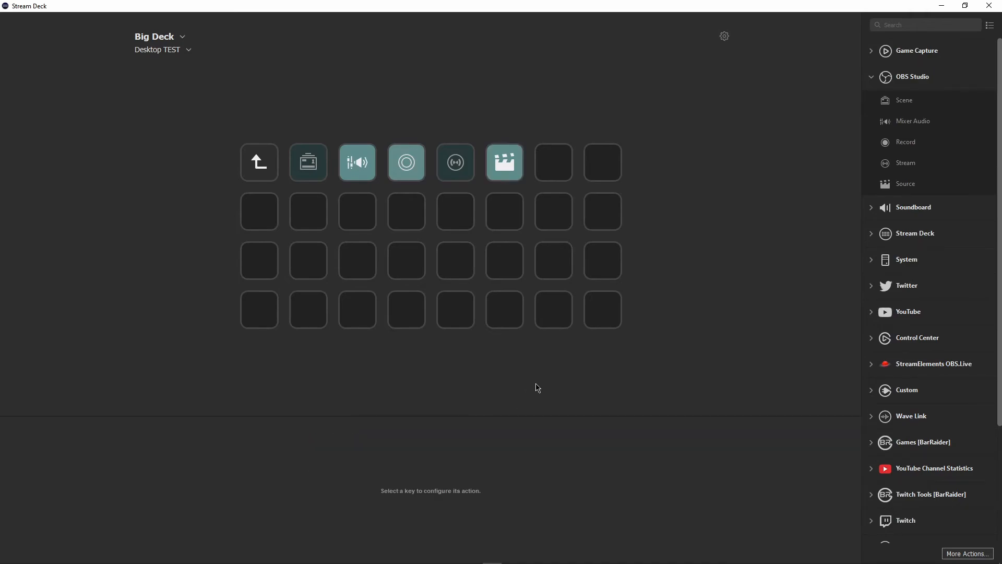
Step: Set the Source key's scene to Starting Soon and its source to Group
left_click(501, 180)
left_click(443, 503)
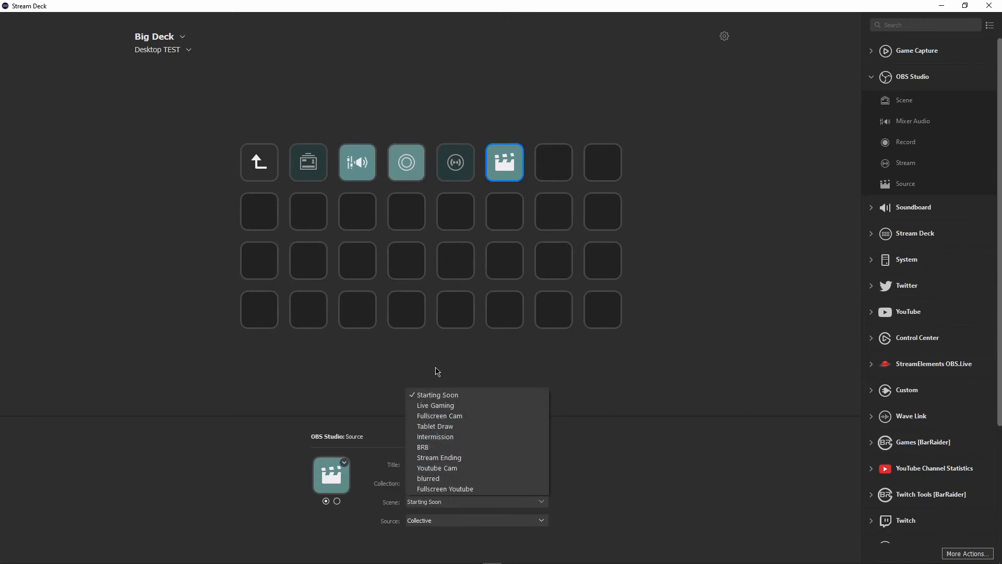
left_click(437, 395)
left_click(432, 522)
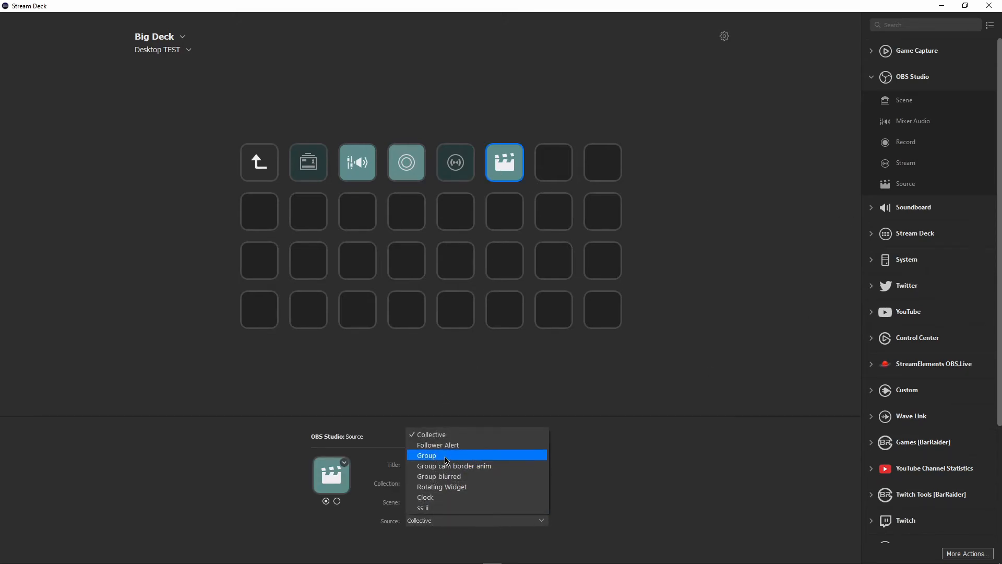
left_click(447, 455)
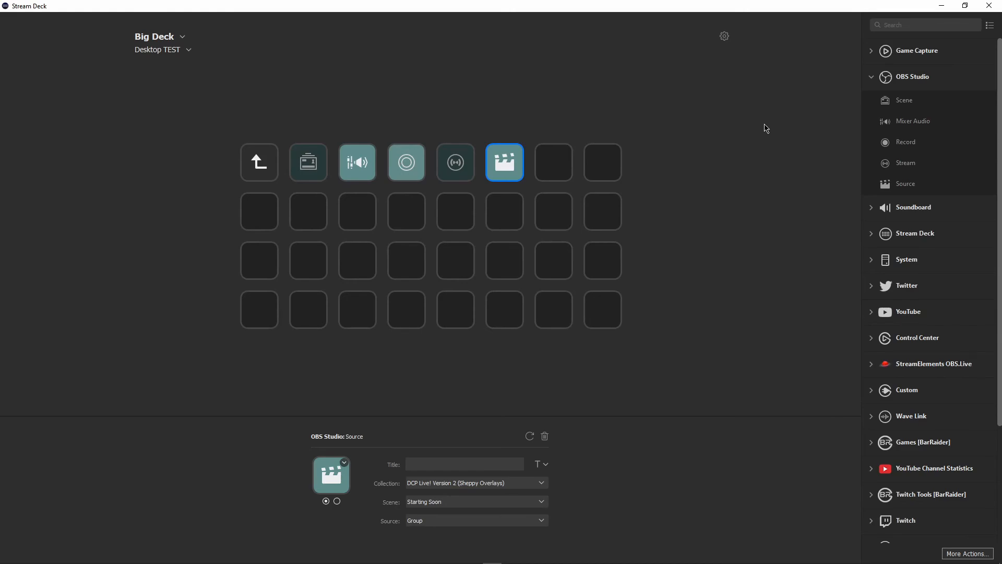
left_click(765, 126)
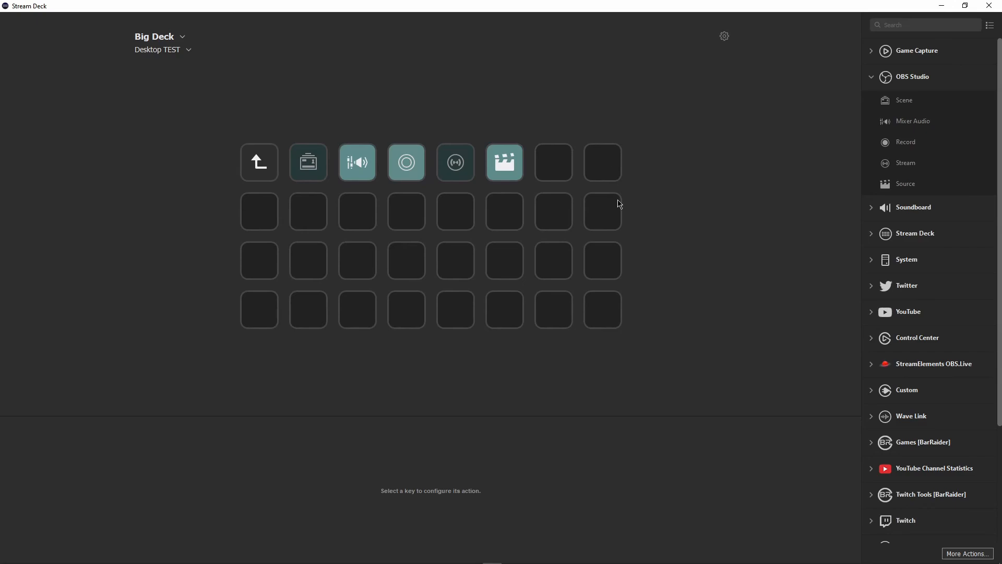
Step: Switch to the Desktop profile
left_click(156, 49)
left_click(152, 101)
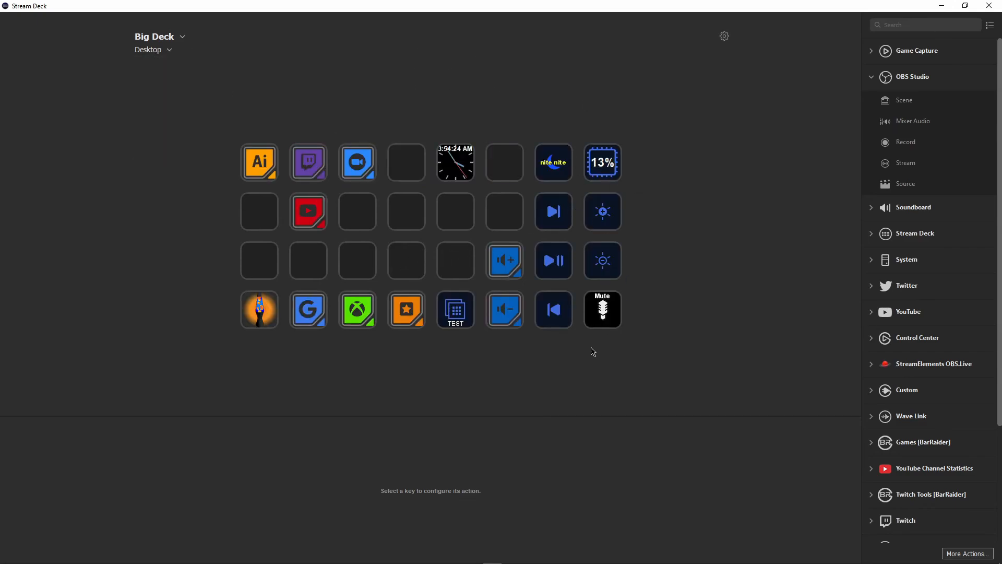